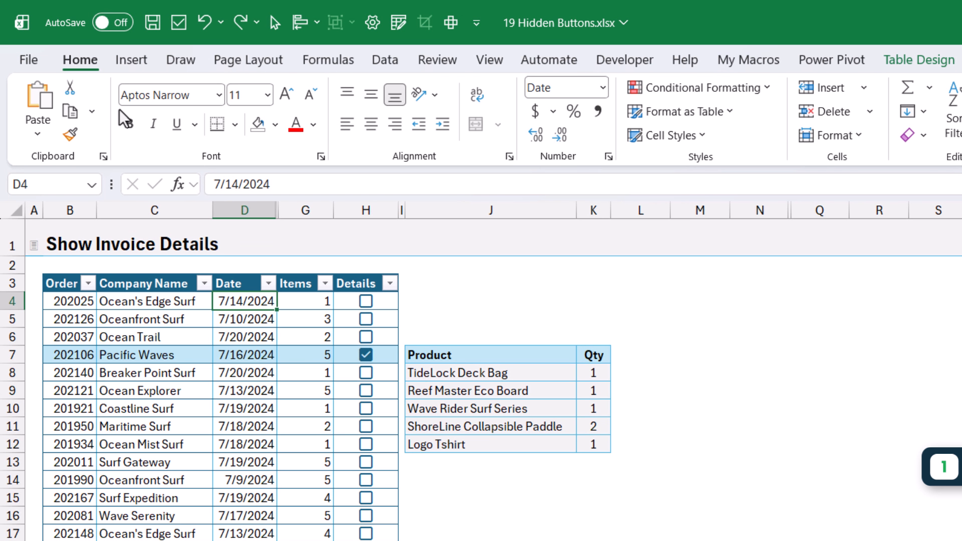
Collapse the ribbon to its names only, show the Home commands temporarily, and restore the full ribbon
double_click(70, 63)
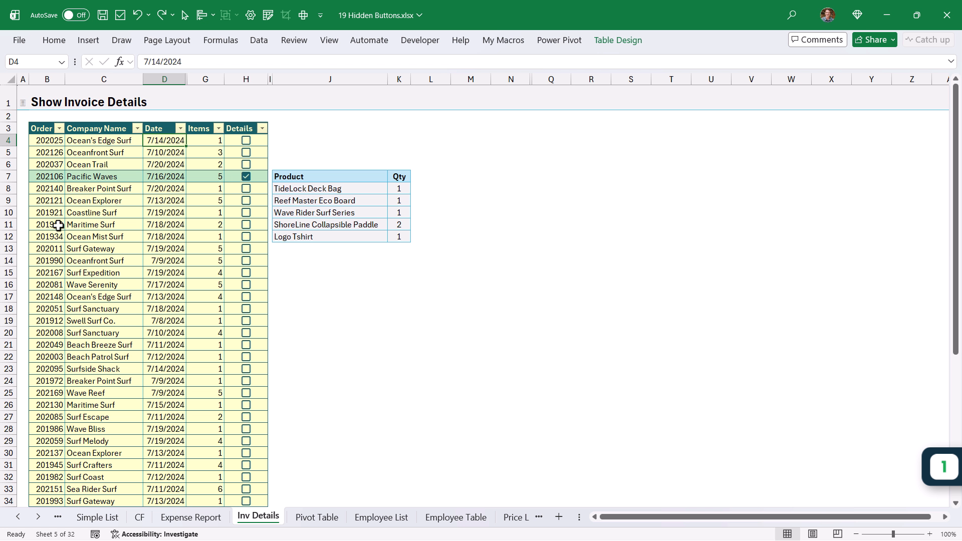
click(54, 41)
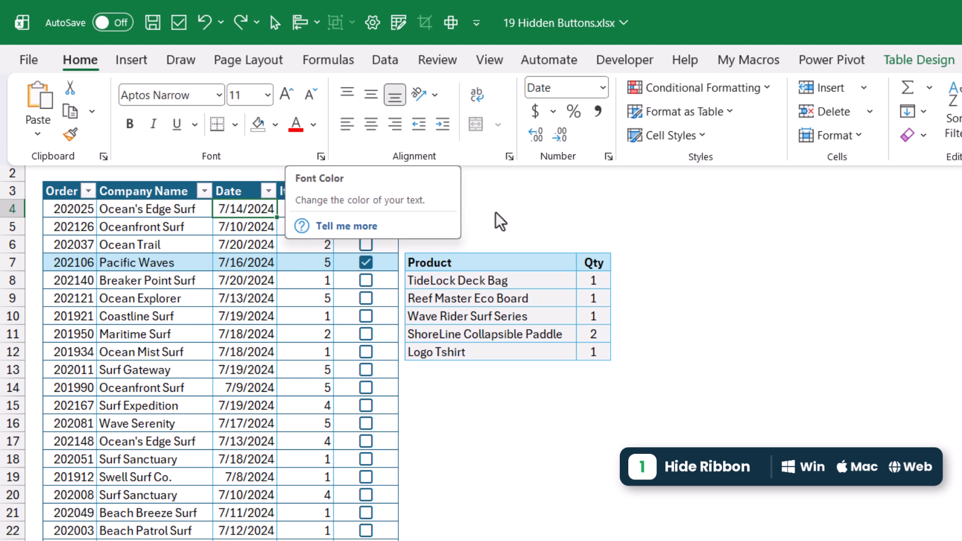
click(542, 218)
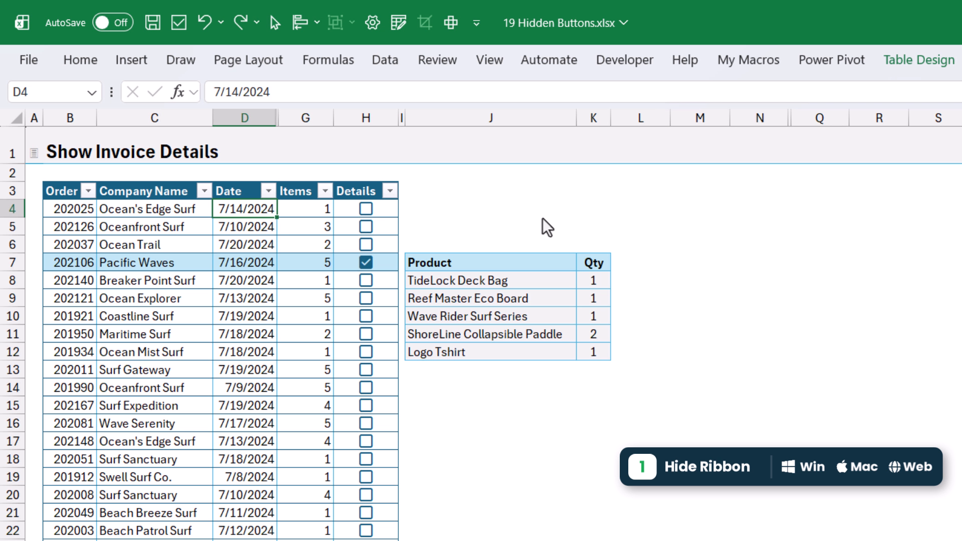
double_click(79, 64)
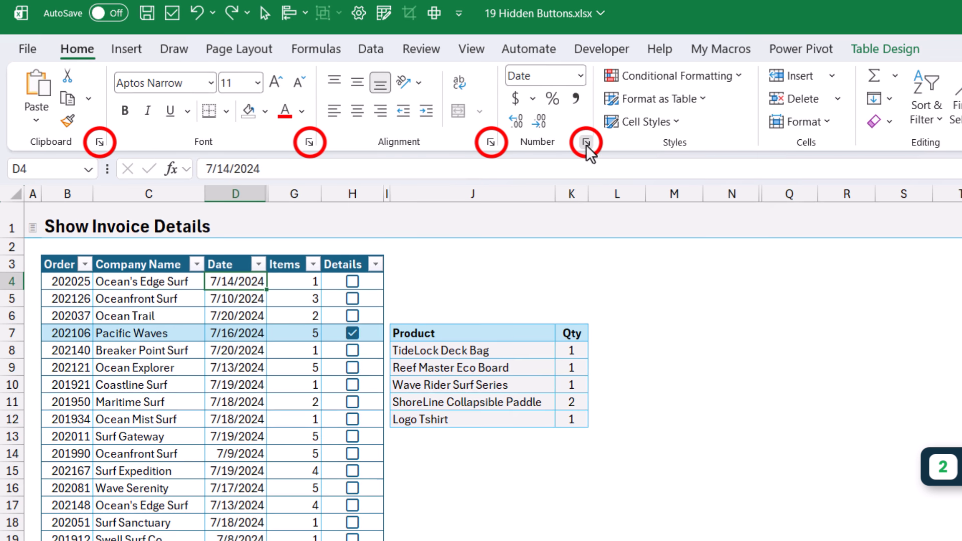
View the Number and Alignment settings of Format Cells for D4 without changes, and open the Page Setup settings
click(586, 143)
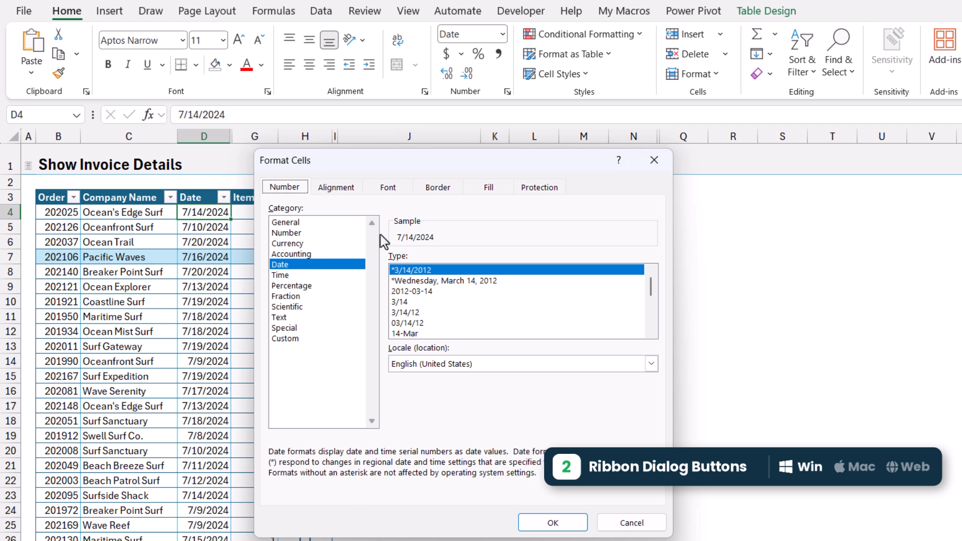
click(654, 160)
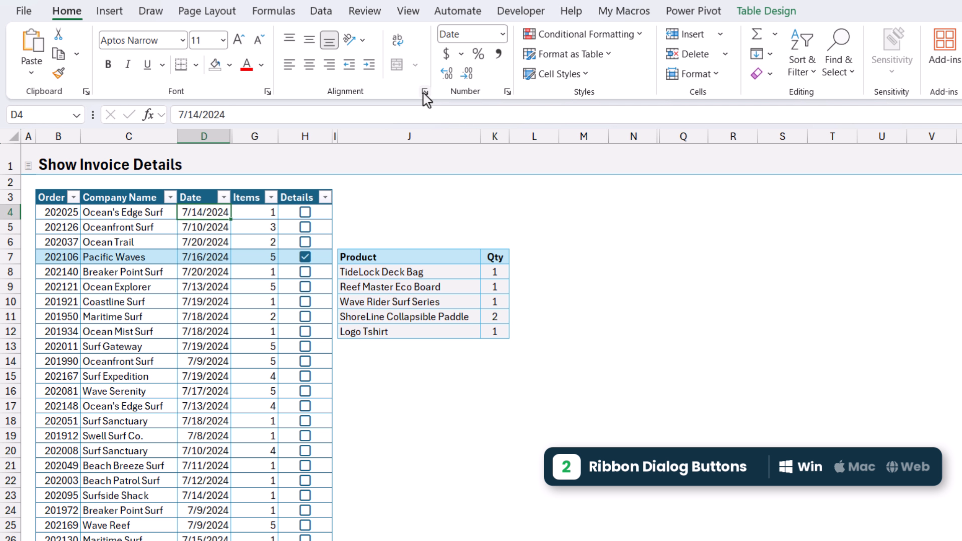
click(424, 92)
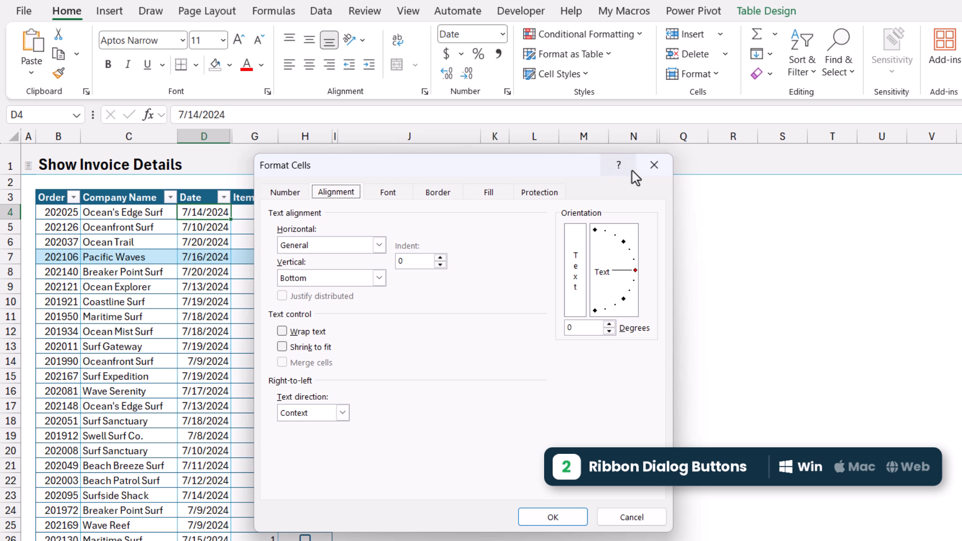
click(654, 165)
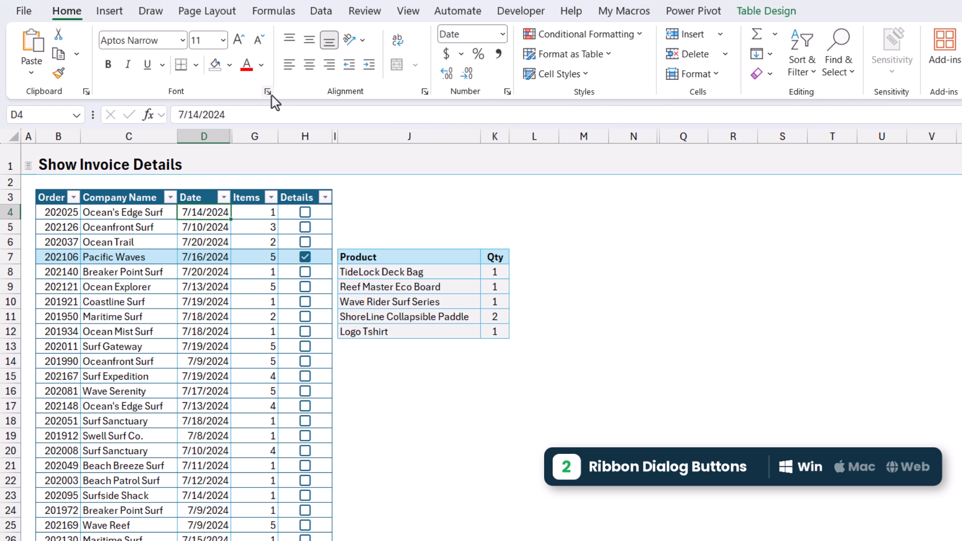
click(211, 12)
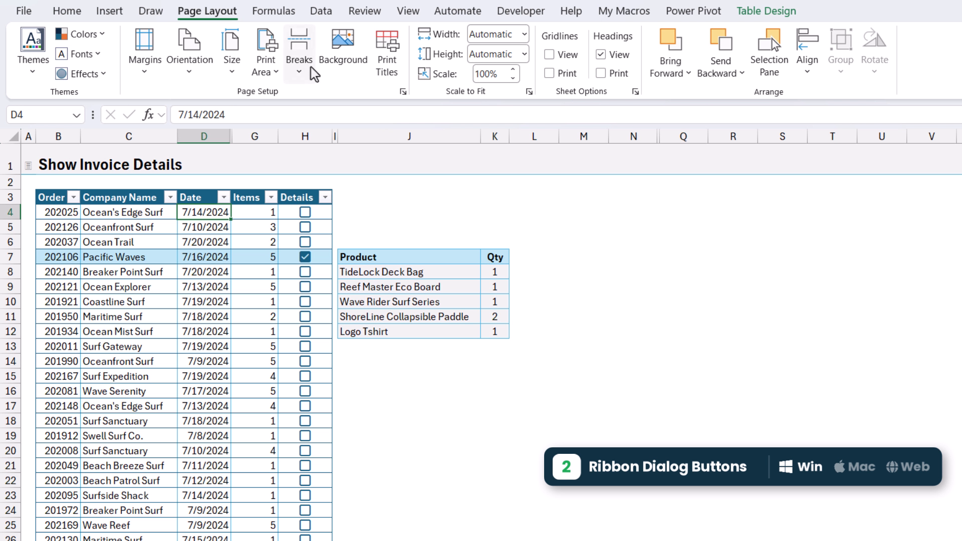
click(403, 91)
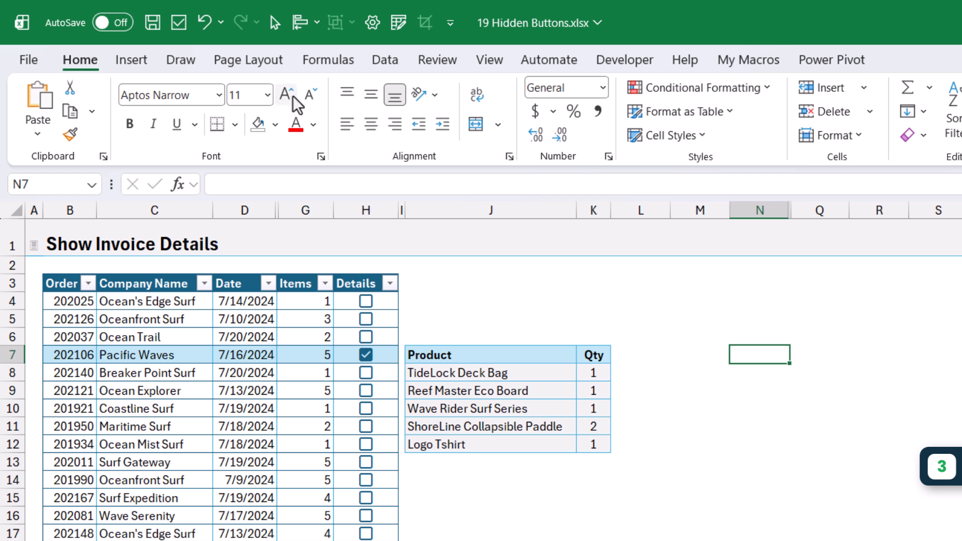
Add the Focus Cell command to the Quick Access Toolbar
click(489, 61)
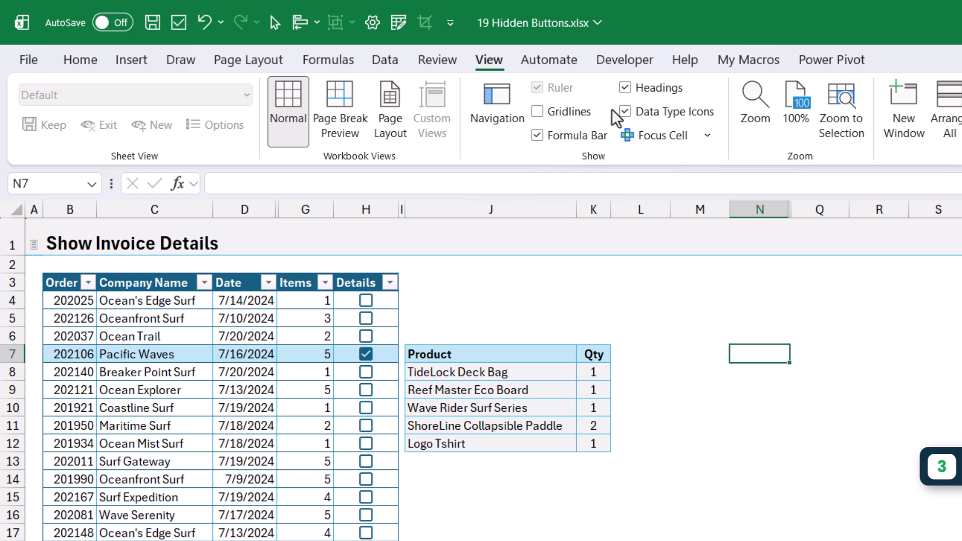
right_click(651, 138)
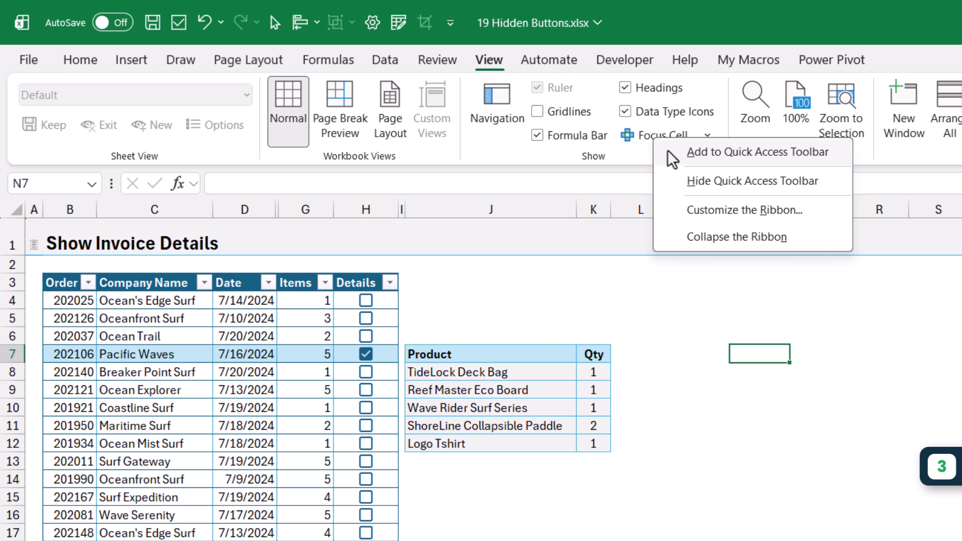
click(678, 161)
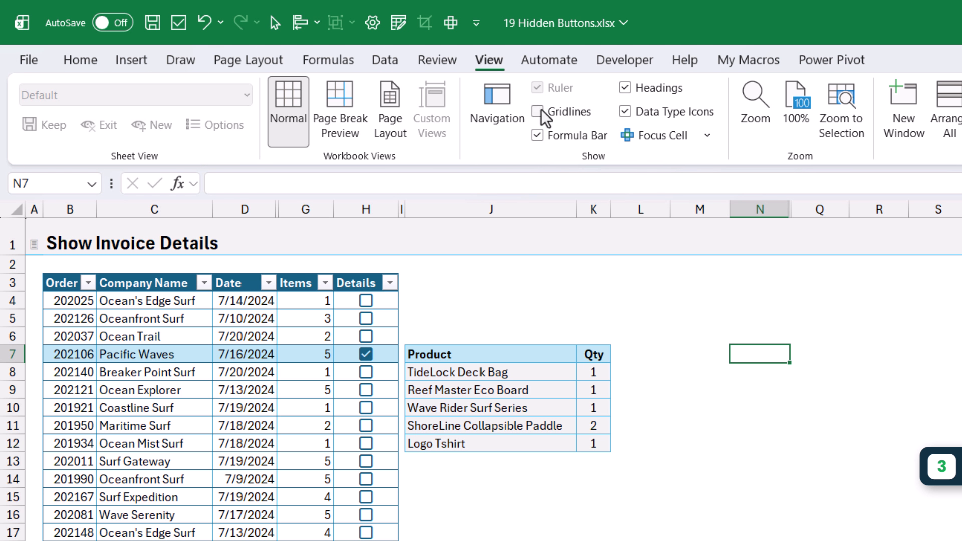
Turn on Focus Cell highlighting for the active cell N7, show the Data commands, and turn the highlighting off again
click(449, 25)
click(384, 60)
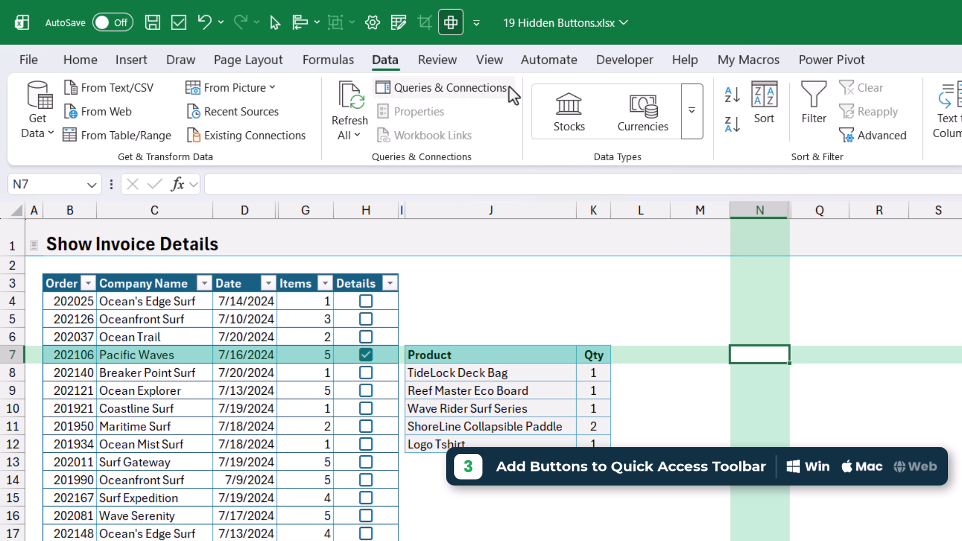
click(449, 23)
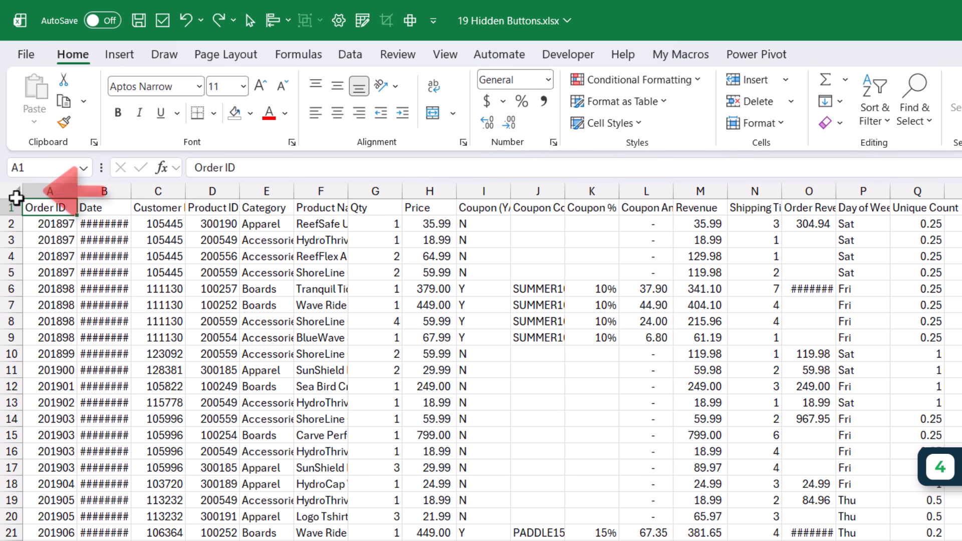
Select the whole order export sheet and autofit all column widths to their contents
click(7, 191)
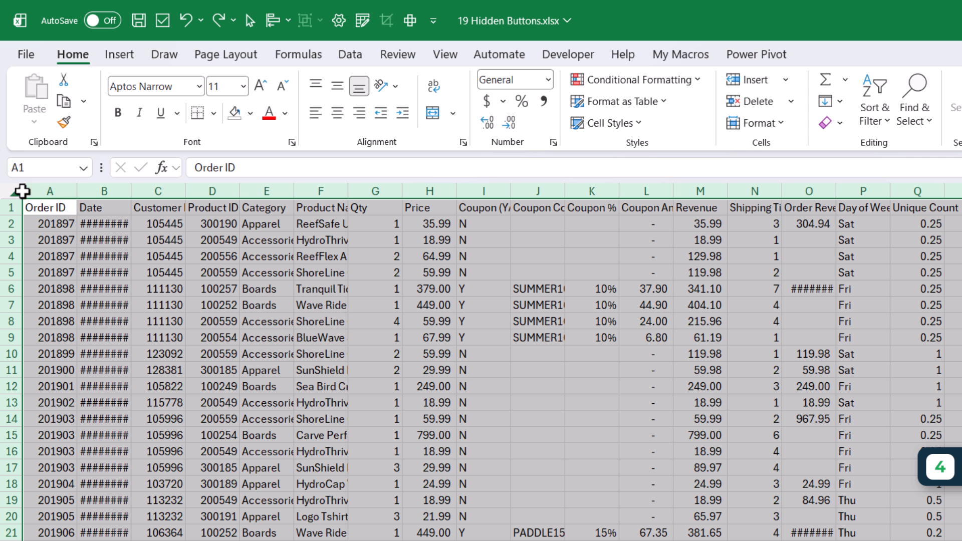
double_click(77, 191)
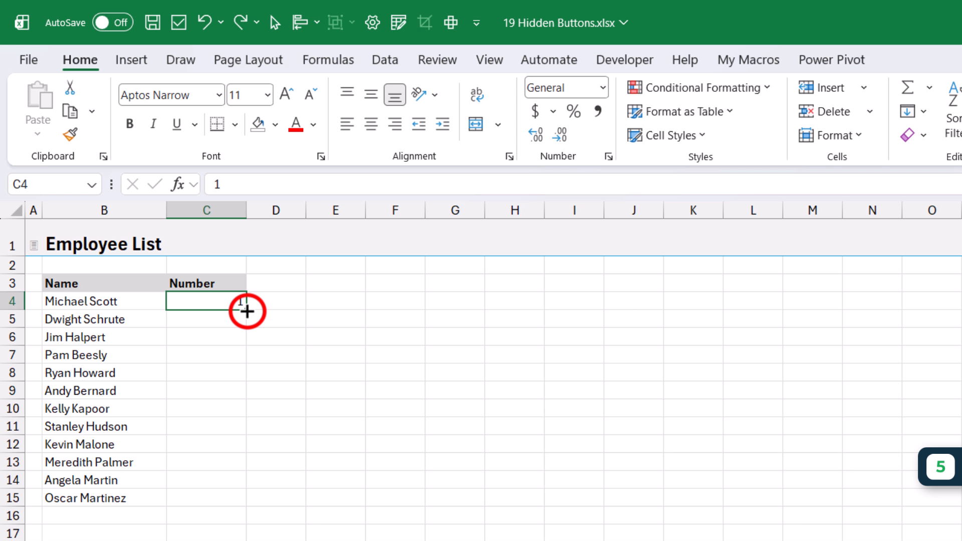
Fill C4 down through C15 in the Employee List as a number series, and undo the fill
drag(247, 311, 248, 510)
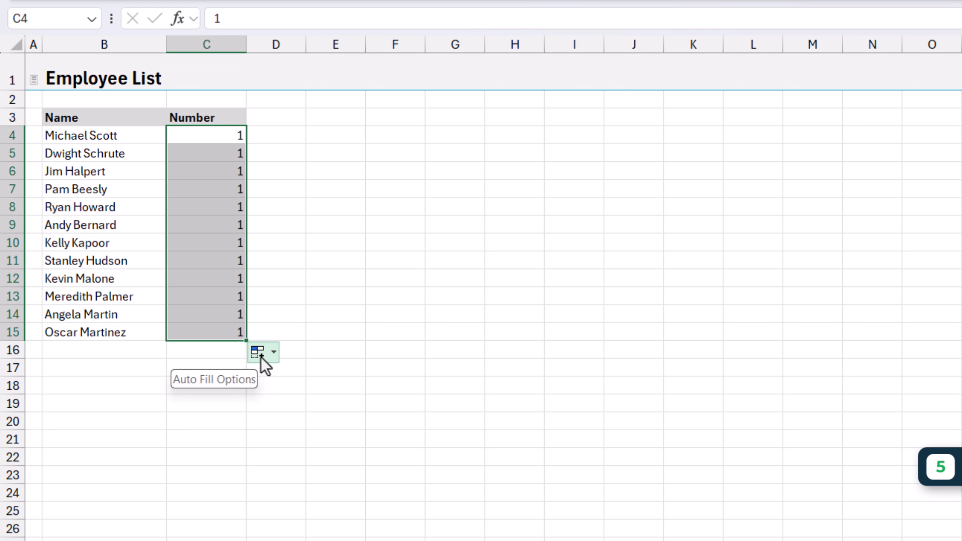
click(261, 523)
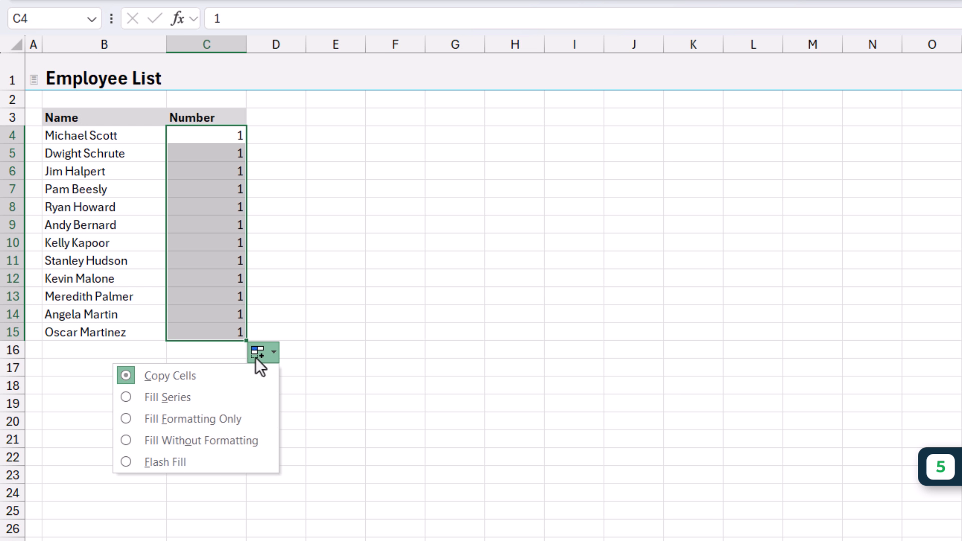
click(149, 399)
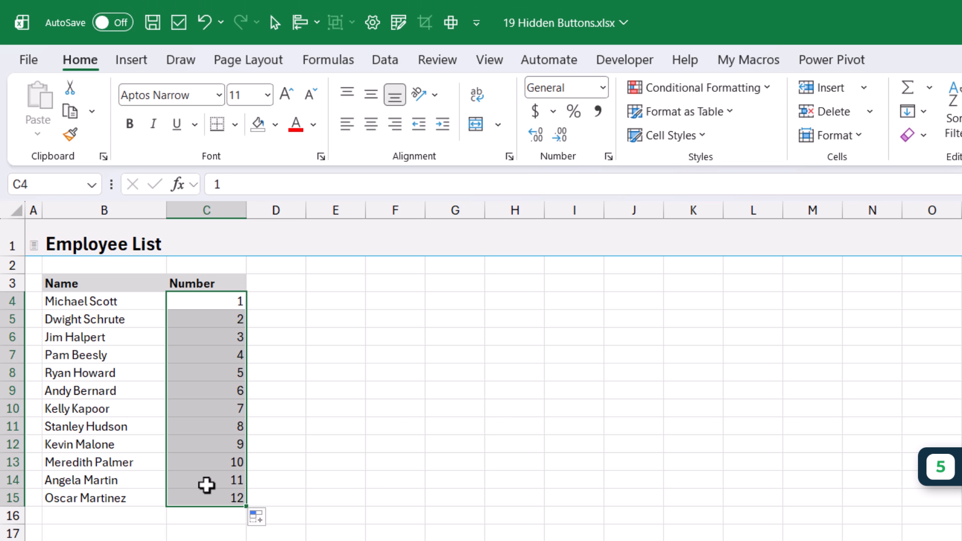
key(ctrl+z)
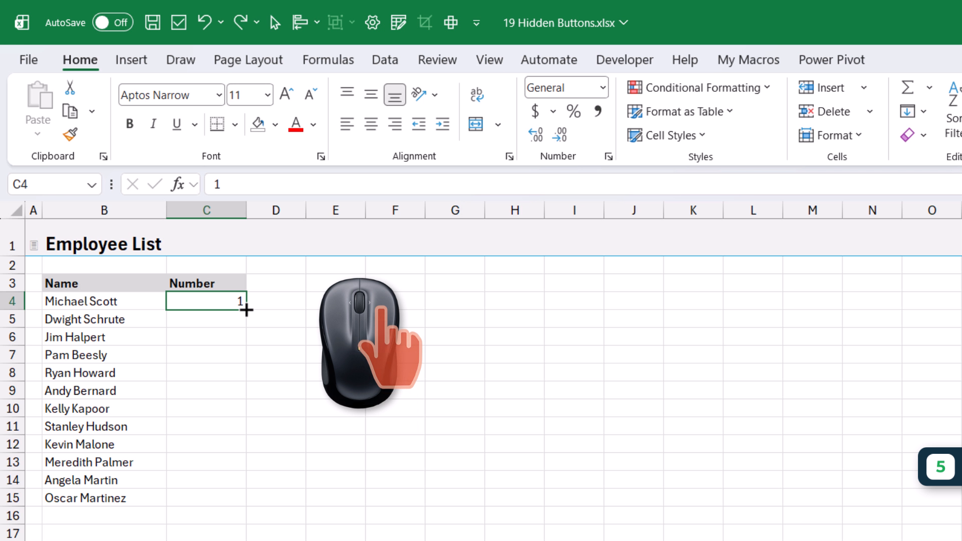
Fill the Number column from C4 through C15 with the Fill Series option
drag(249, 316, 241, 522)
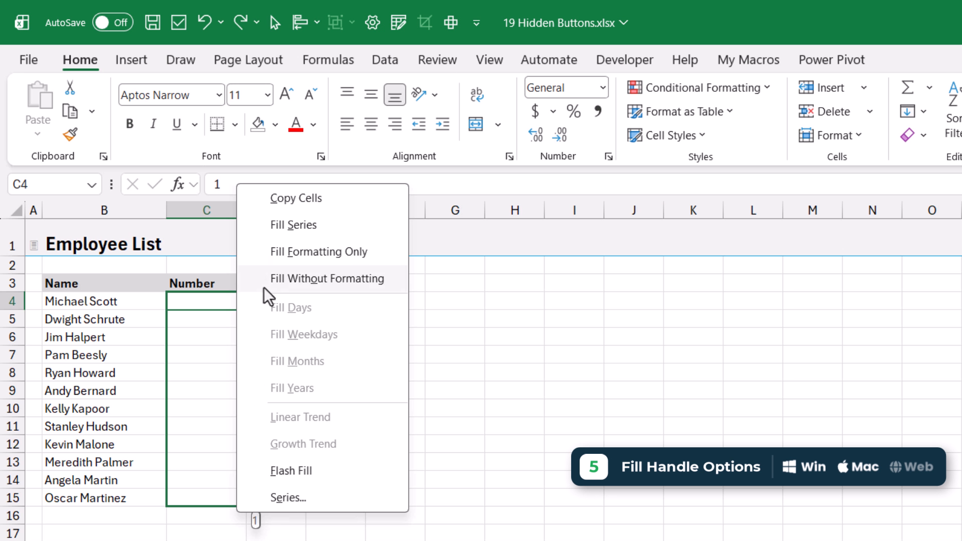
click(260, 225)
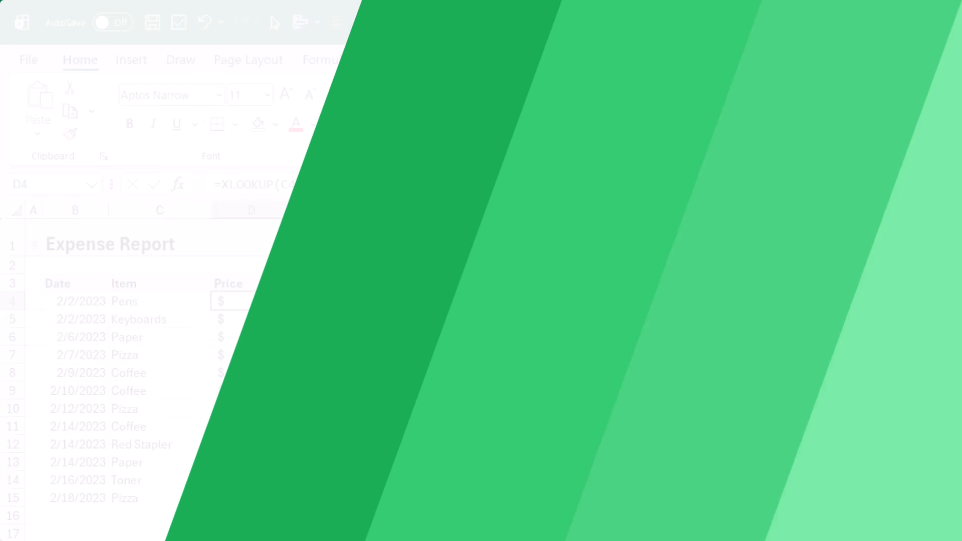
Open the XLOOKUP formula in D4 of the Expense Report for editing and select its return_array argument through the function ScreenTip
key(F2)
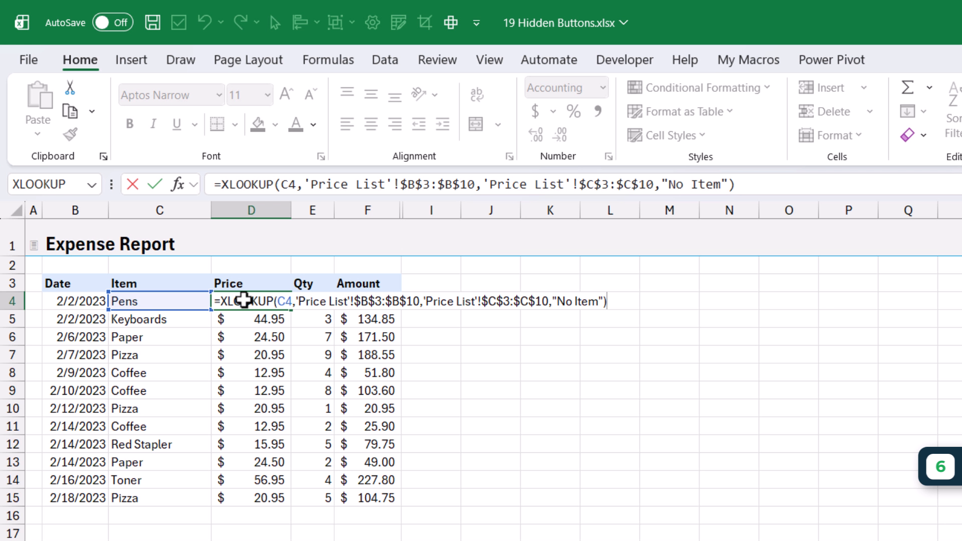
click(282, 301)
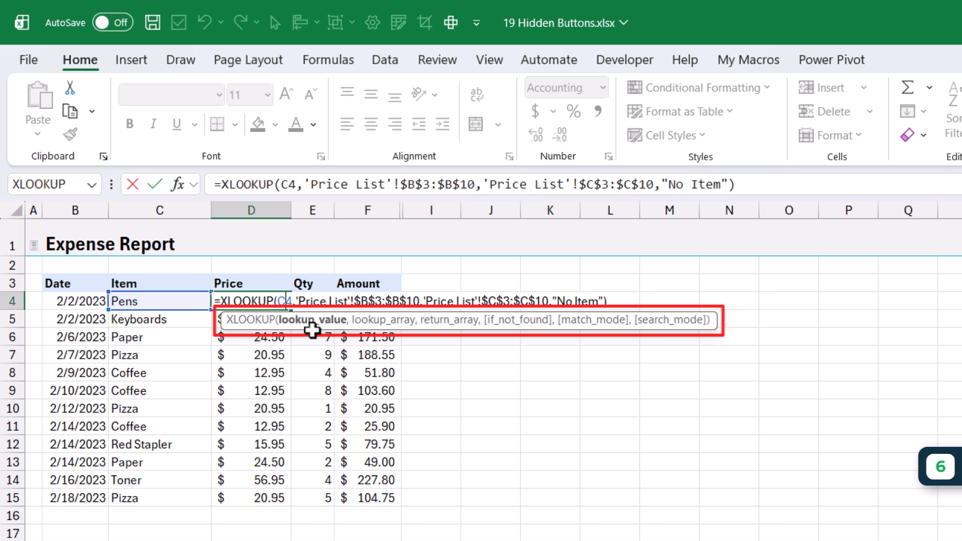
click(434, 320)
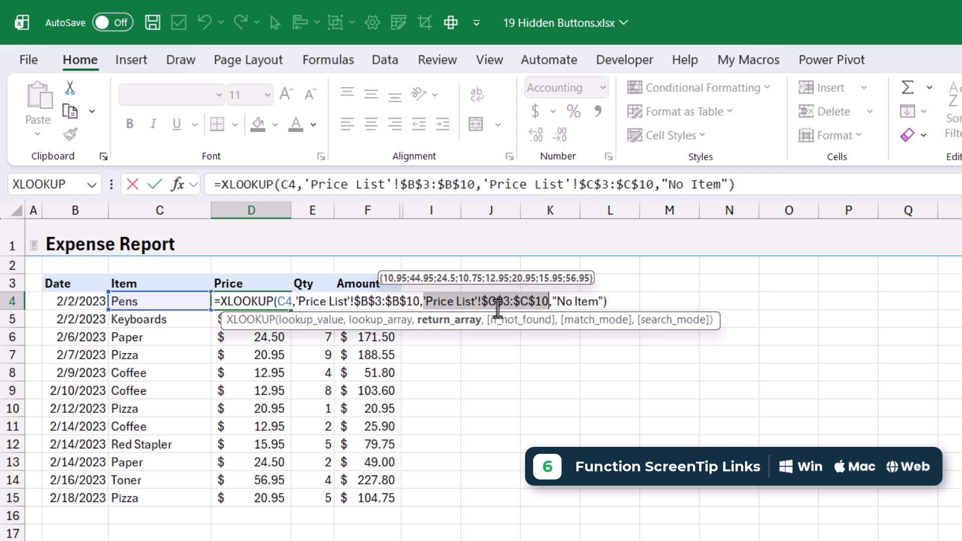
Follow the XLOOKUP help link in the function ScreenTip and move the ScreenTip away from the Price column
click(251, 321)
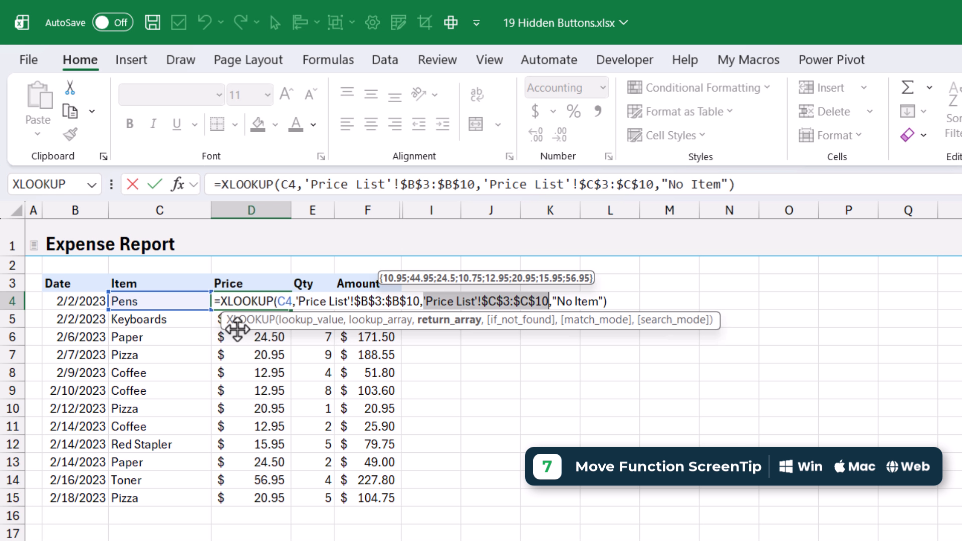
drag(237, 328, 506, 342)
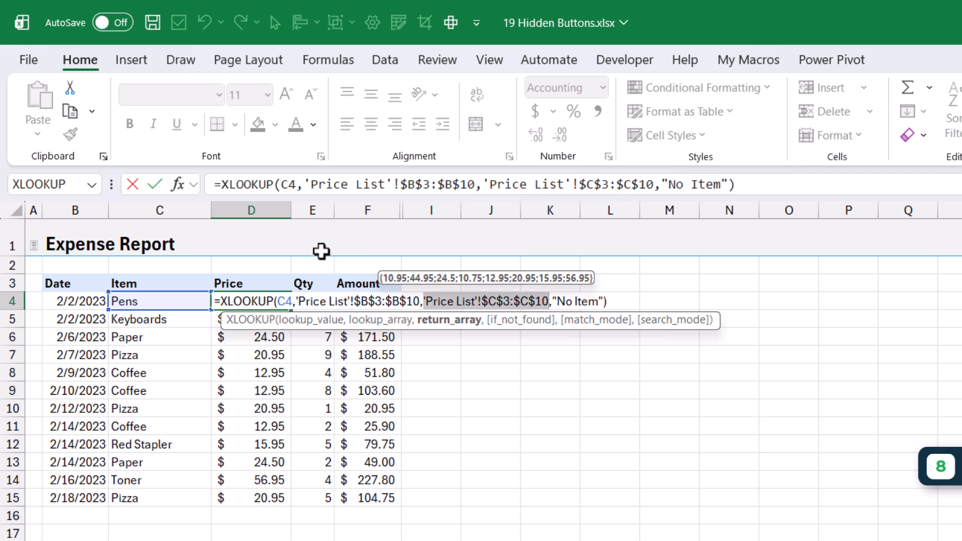
Open the Function Arguments window for the XLOOKUP formula in D4 and go to its Lookup_array argument
click(178, 185)
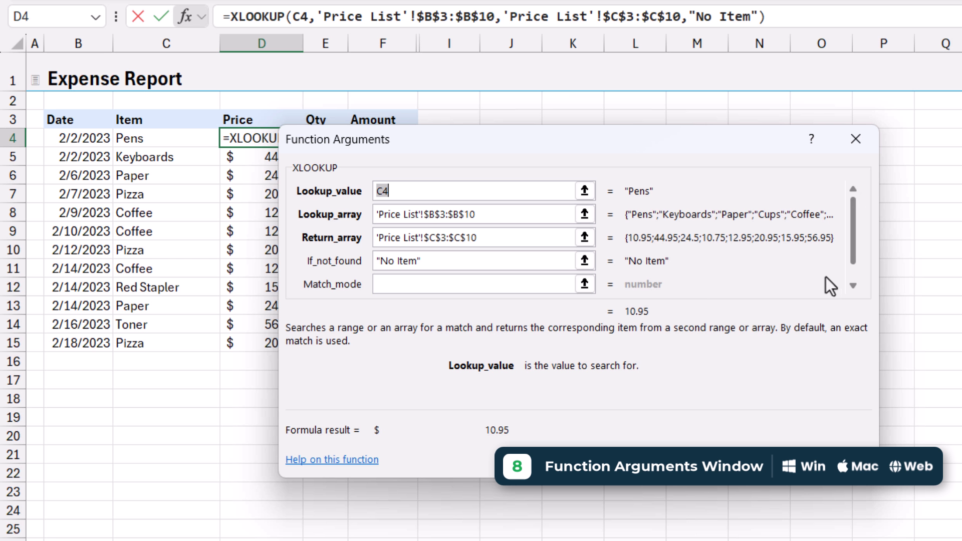
click(496, 215)
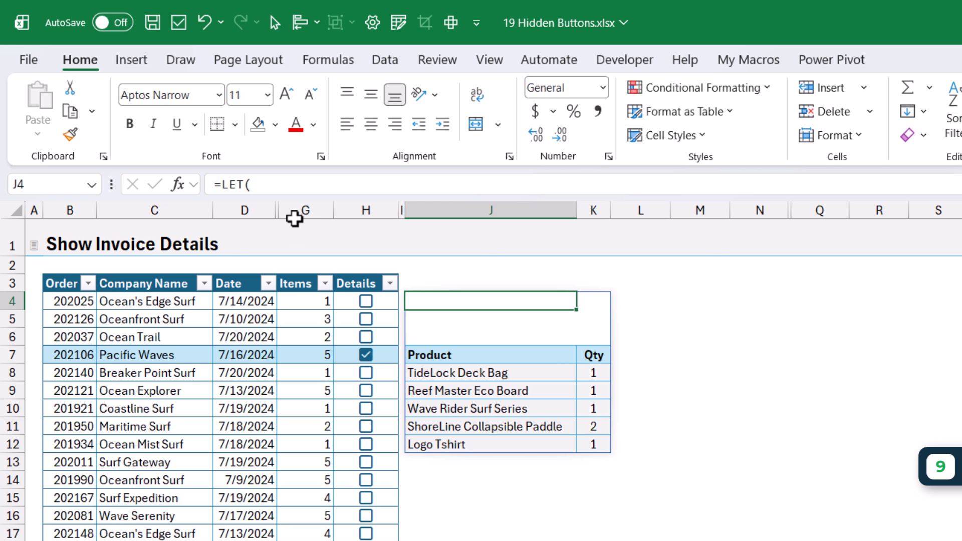
Enlarge the formula bar to show the entire LET formula in J4, and collapse and expand it again
click(261, 195)
drag(262, 196, 266, 340)
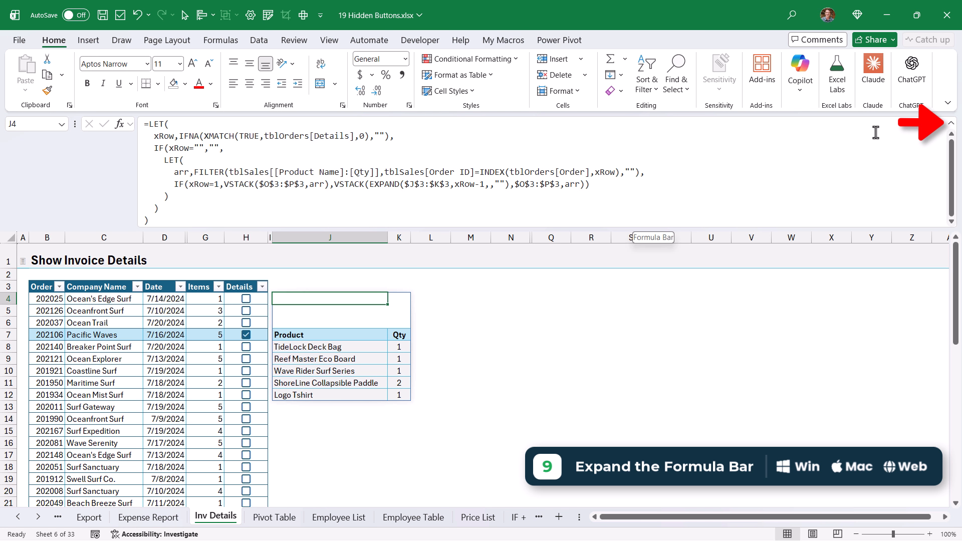
click(950, 123)
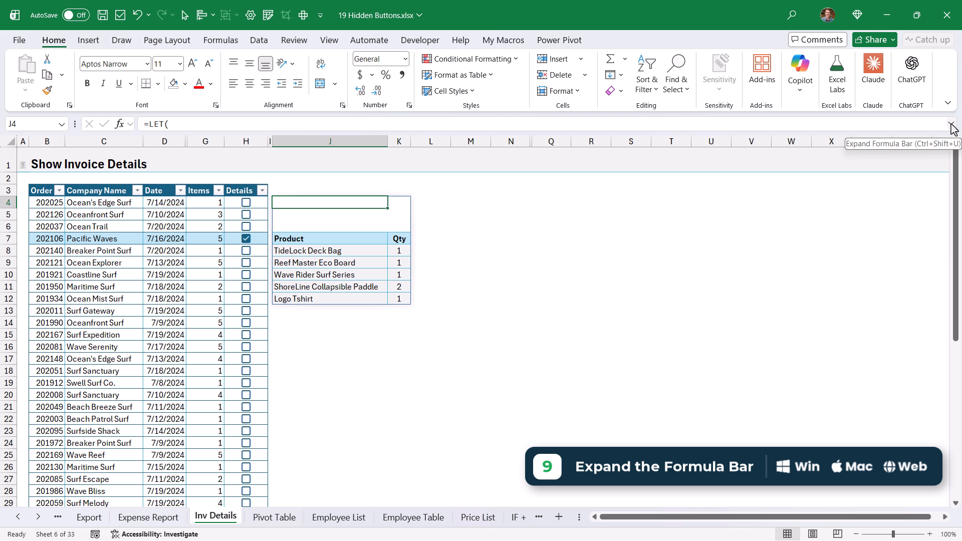
click(951, 124)
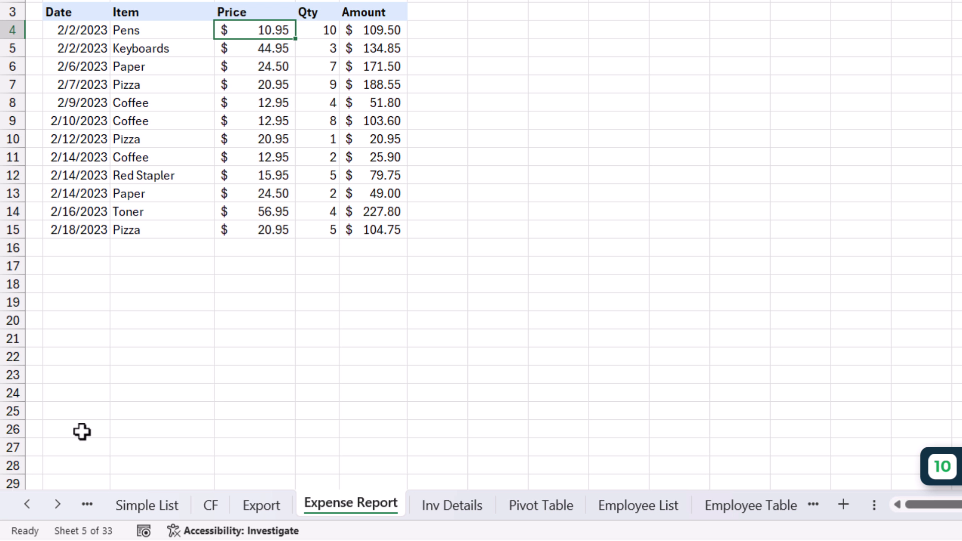
Browse the sheet tabs in both directions and go to the Interactive Cal sheet through the Activate list of all sheets
click(58, 509)
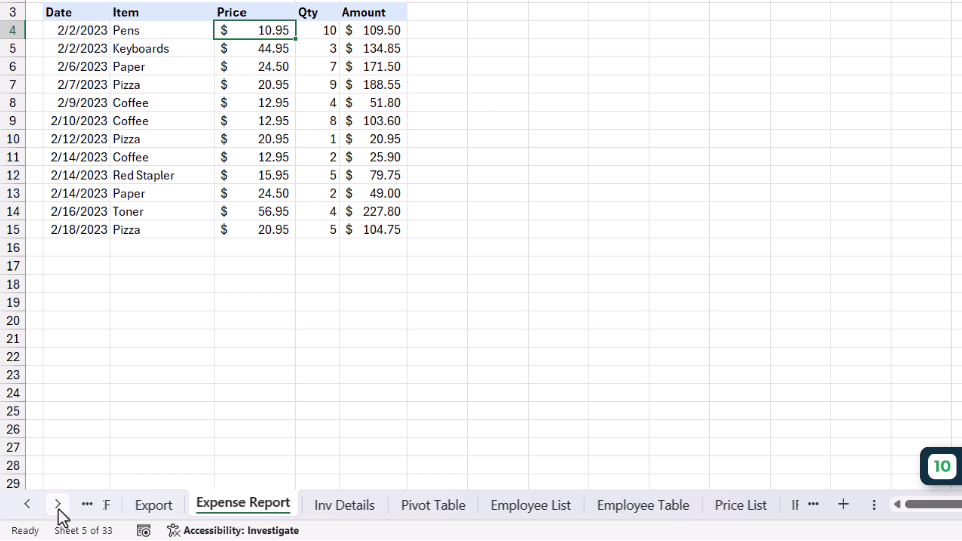
click(58, 509)
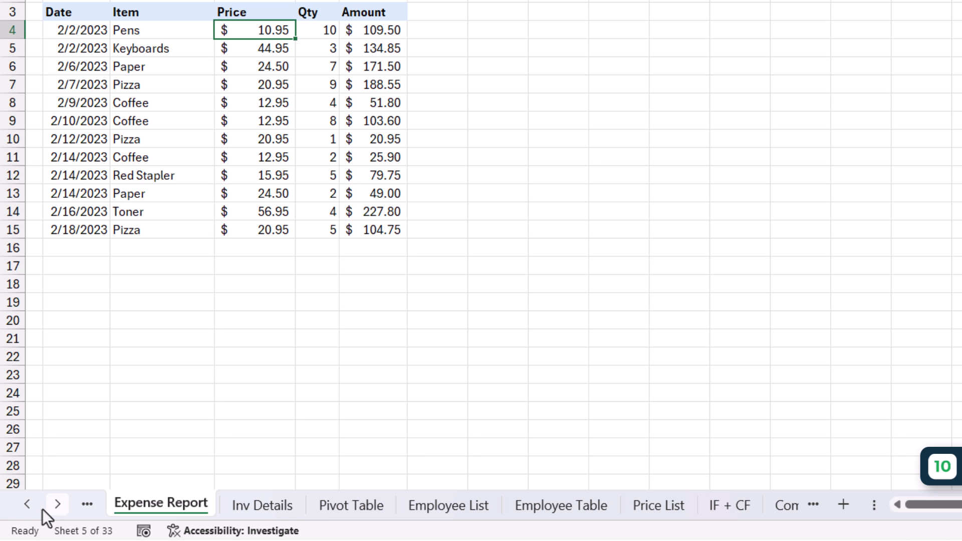
click(26, 505)
click(26, 505)
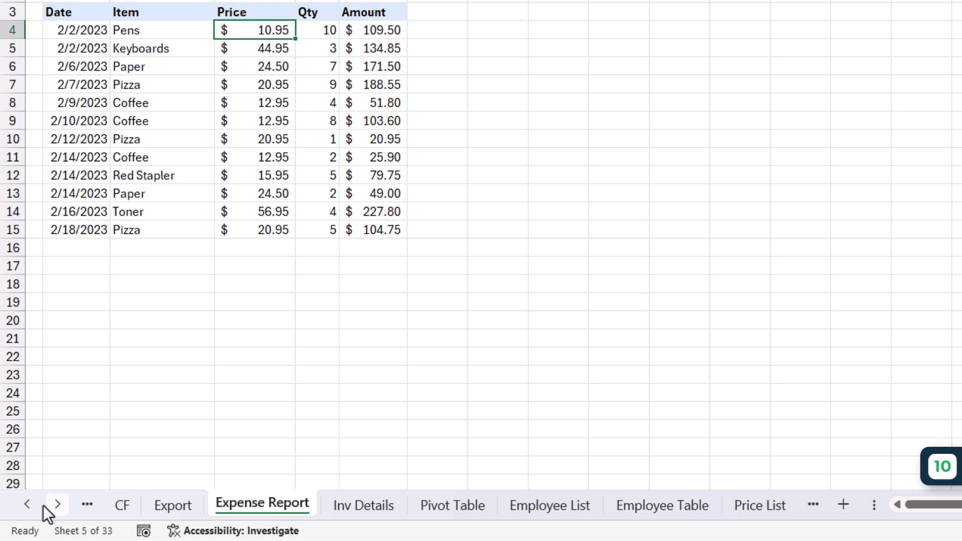
right_click(44, 506)
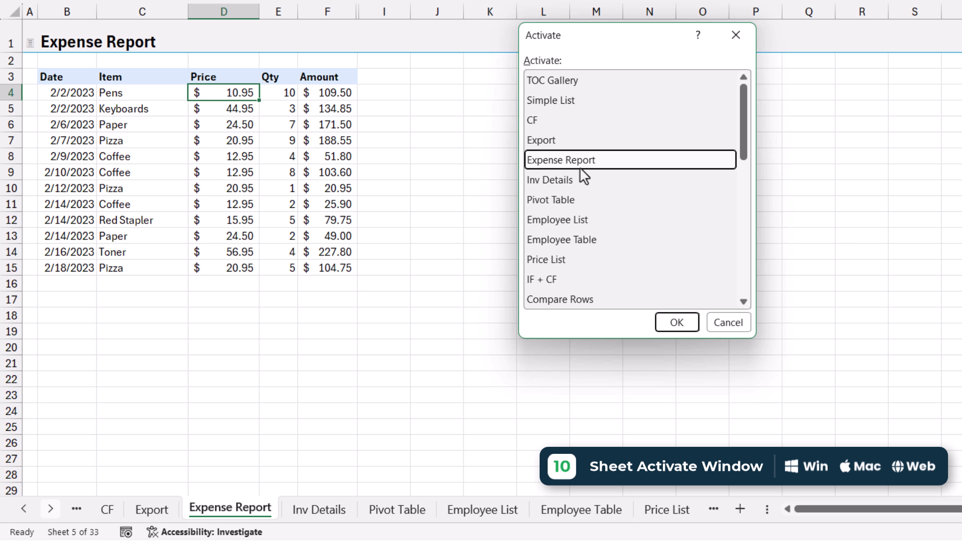
scroll(584, 176, down, 5)
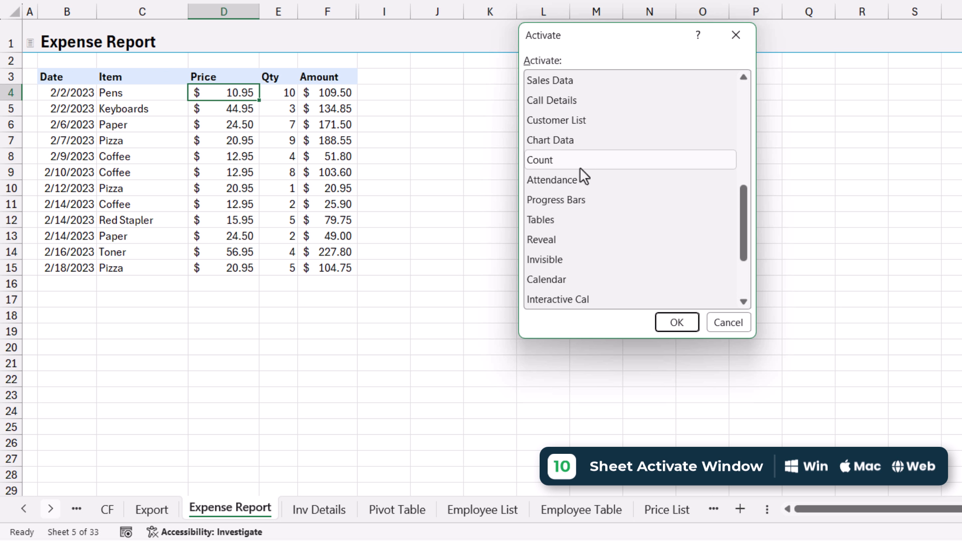
scroll(583, 177, down, 1)
click(569, 260)
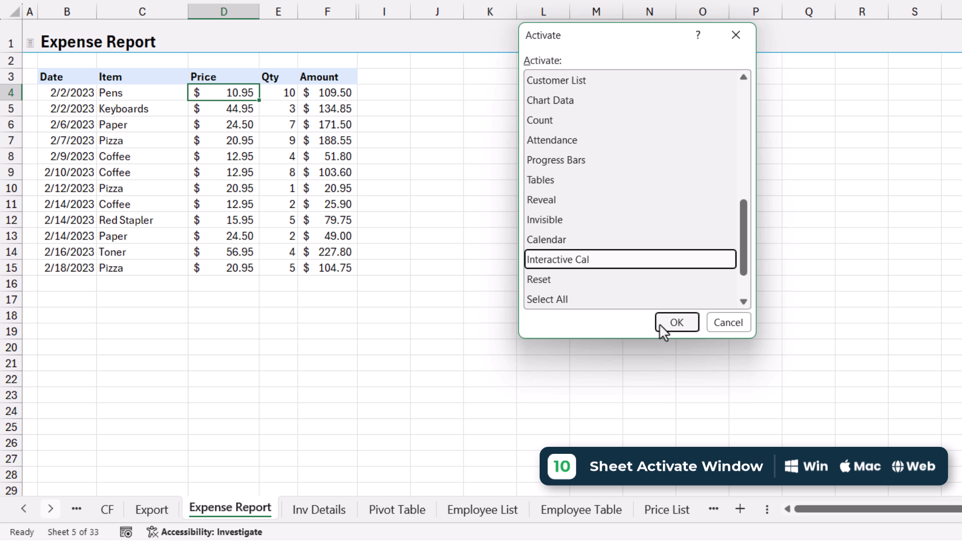
double_click(549, 261)
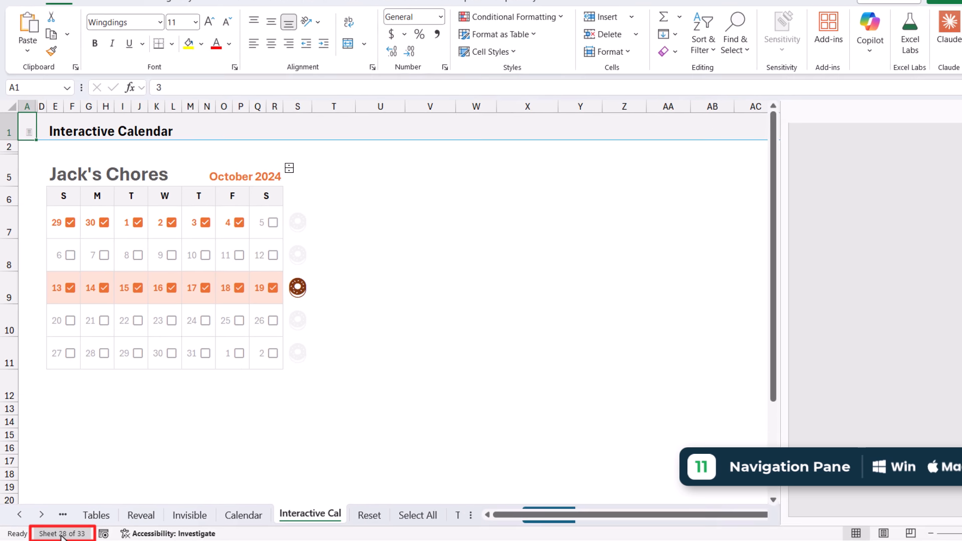
Show the Navigation pane, expand the Inv Details and Pivot Table entries, and go to PivotTable1
click(75, 533)
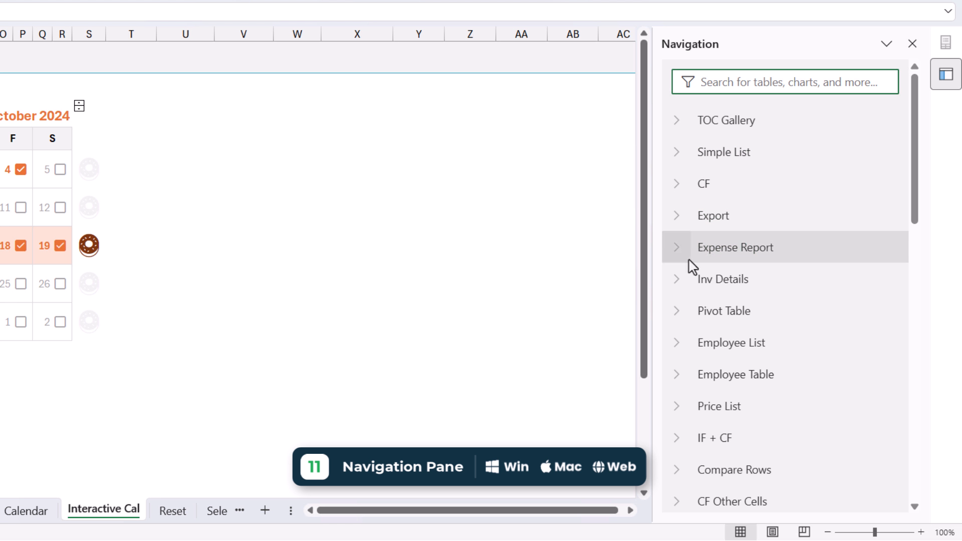
click(676, 286)
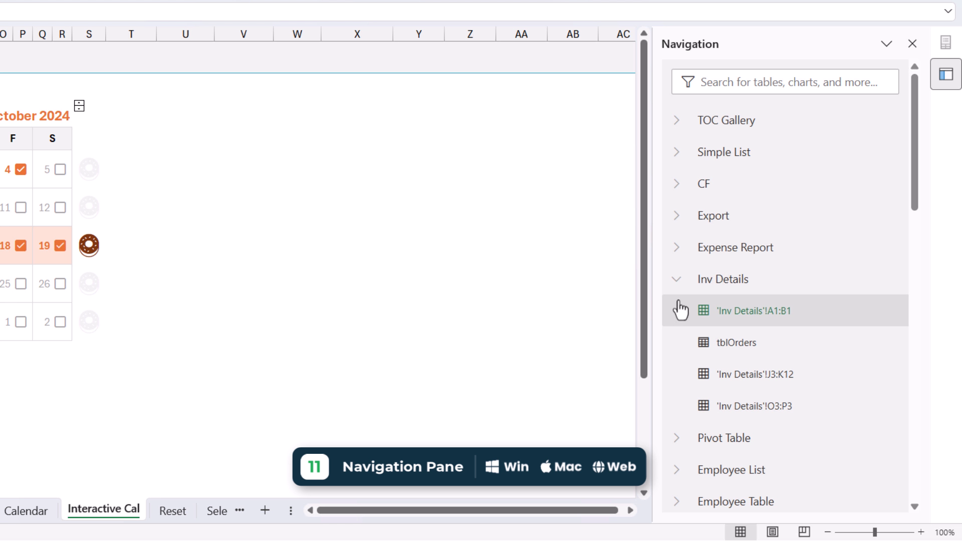
click(685, 445)
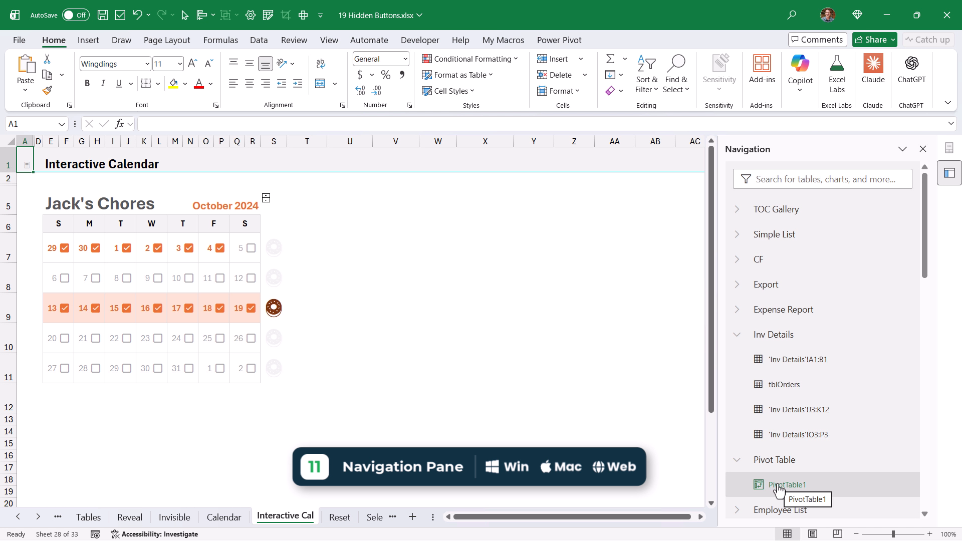
click(778, 489)
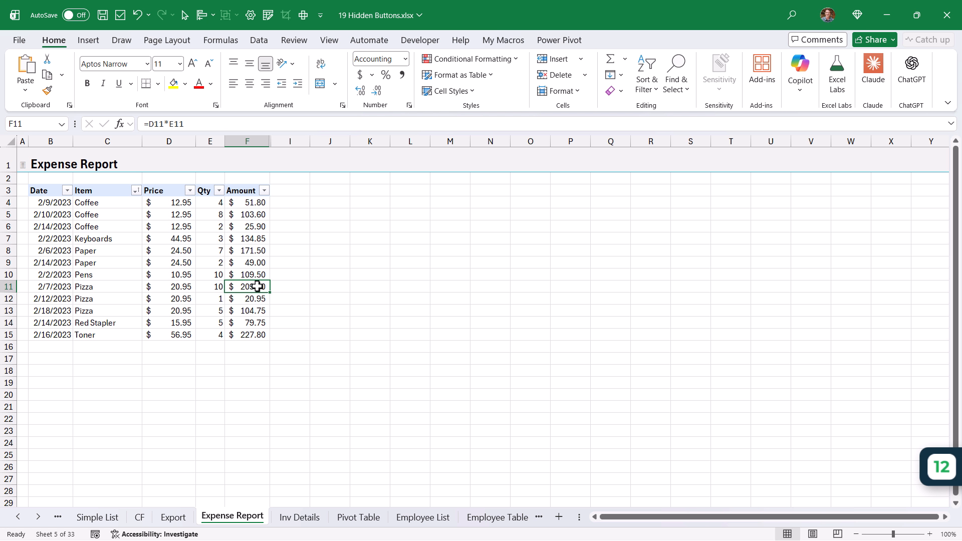
Copy the status bar average of the three Pizza amounts in F11:F13 and paste it into J13 of the Expense Report
drag(257, 286, 257, 309)
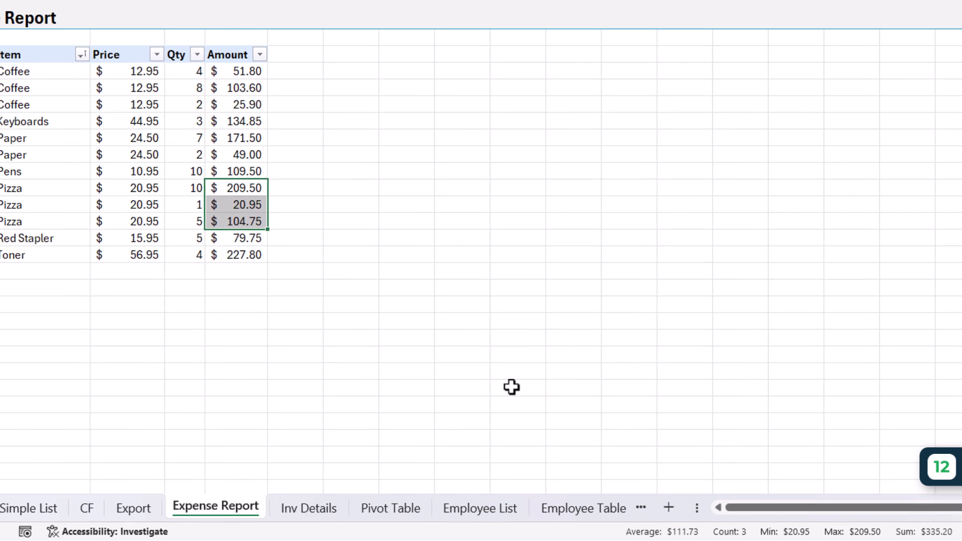
click(273, 193)
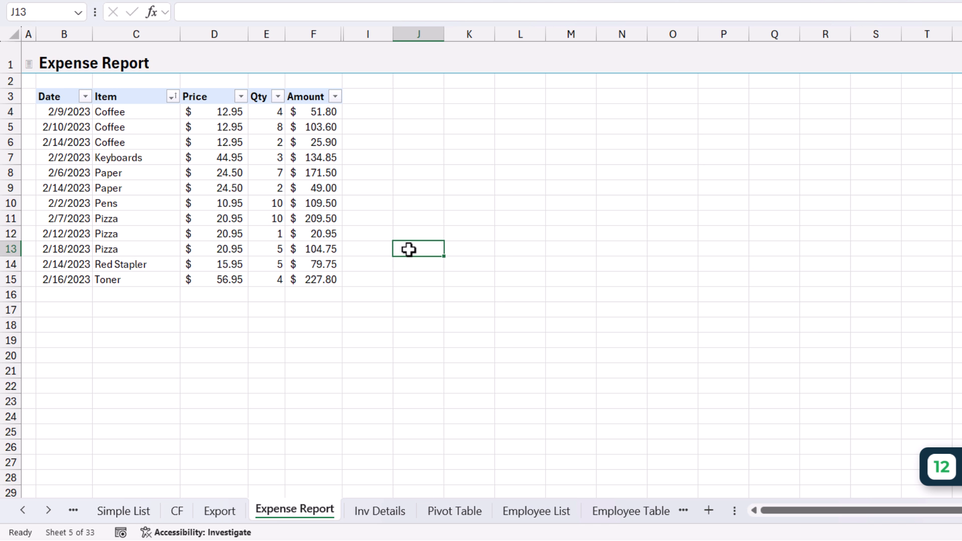
text($111.73)
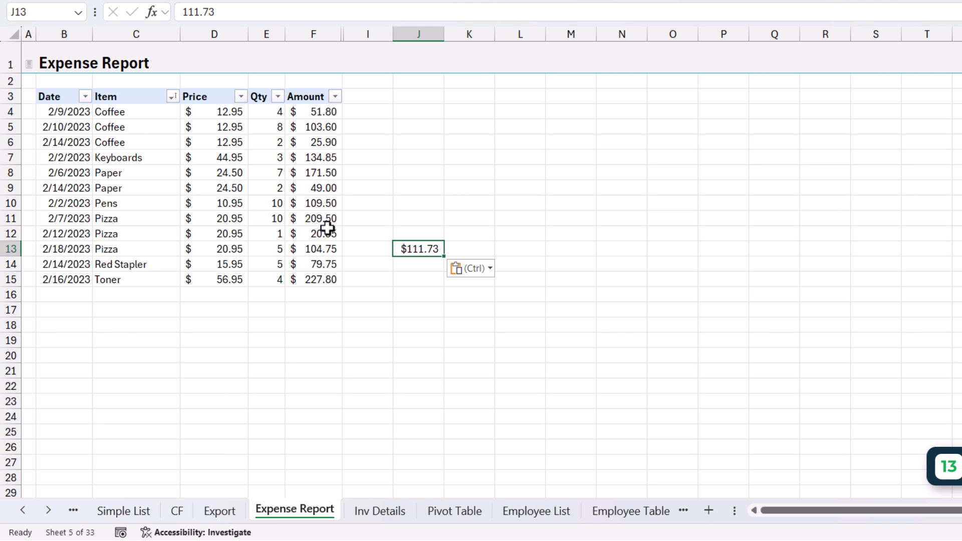
Select the Pizza amounts in F11:F13 and add Numerical Count to the status bar statistics
drag(322, 221, 326, 247)
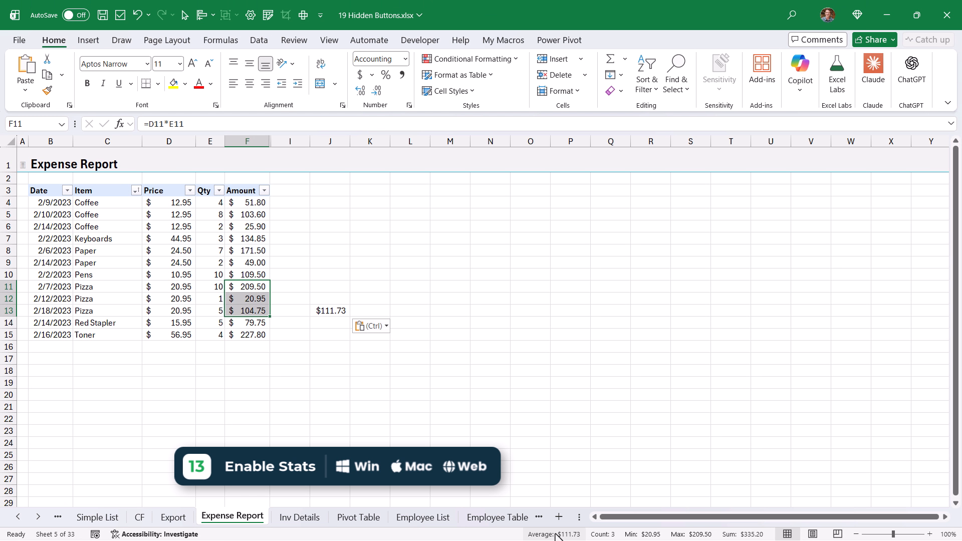
right_click(556, 536)
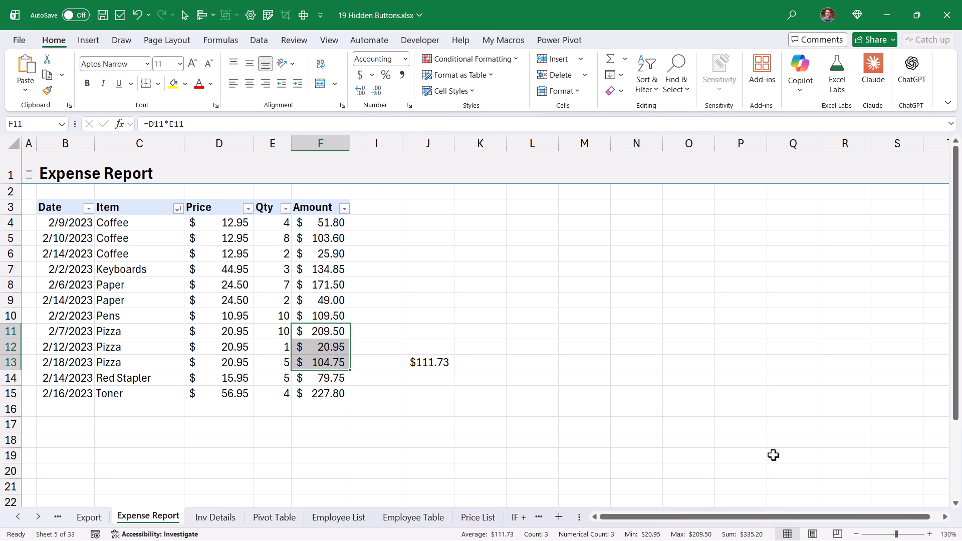
Magnify the Expense Report to 130% and reset it to 100% with the Zoom dialog
ctrl+scroll(773, 455, up, 2)
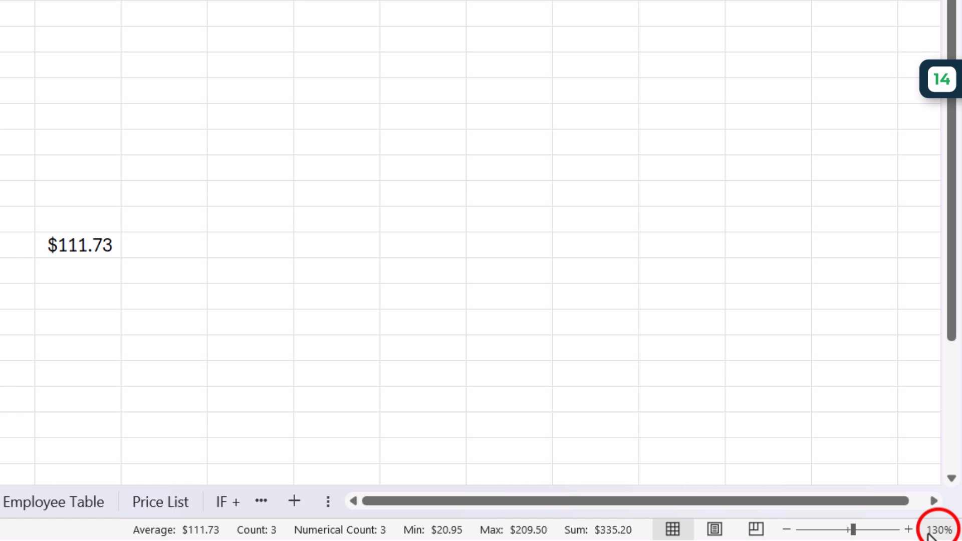
click(930, 532)
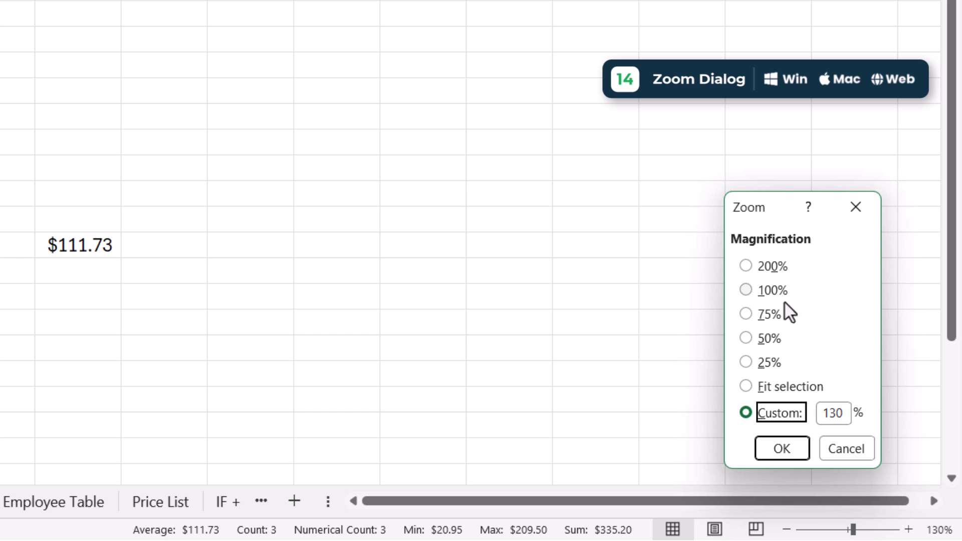
click(761, 292)
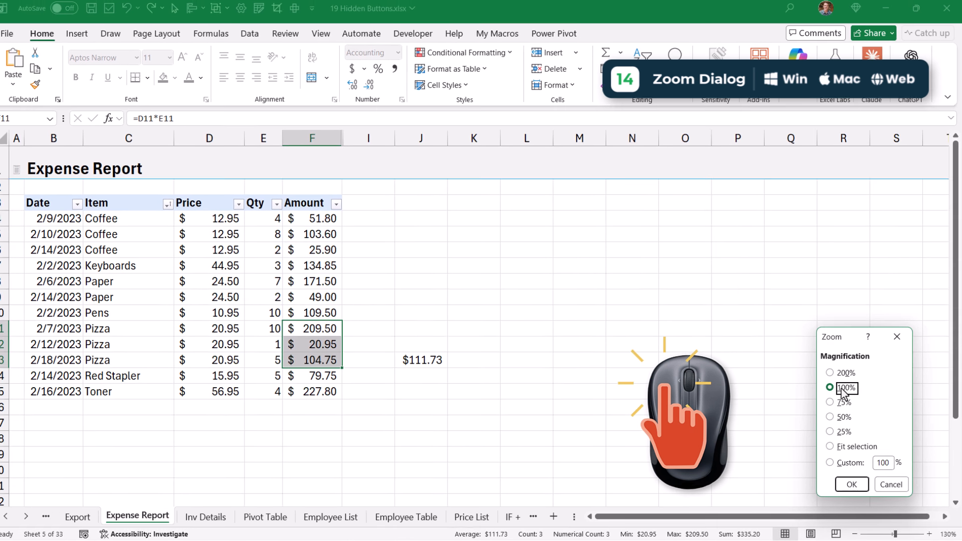
double_click(842, 390)
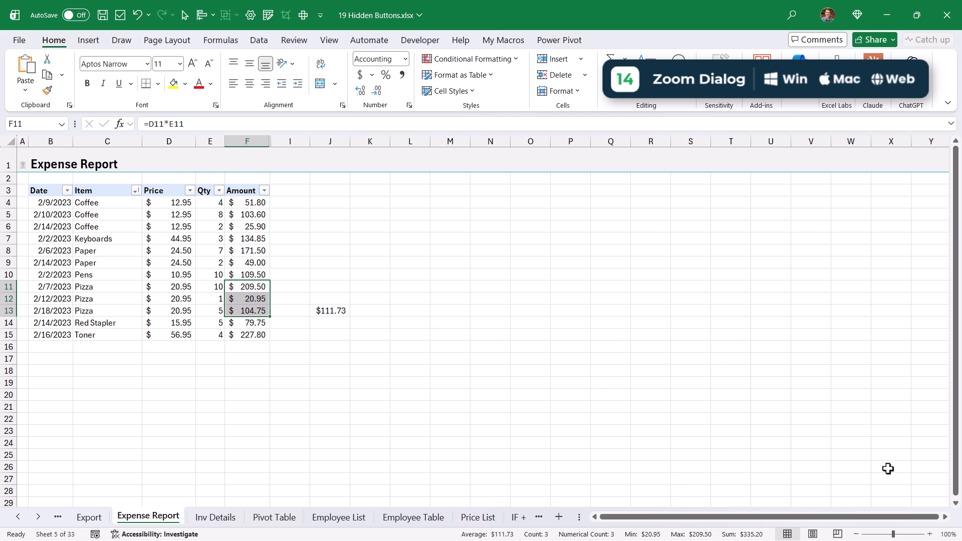
Look through the status bar customization options for the zoom items and show the View commands
right_click(941, 536)
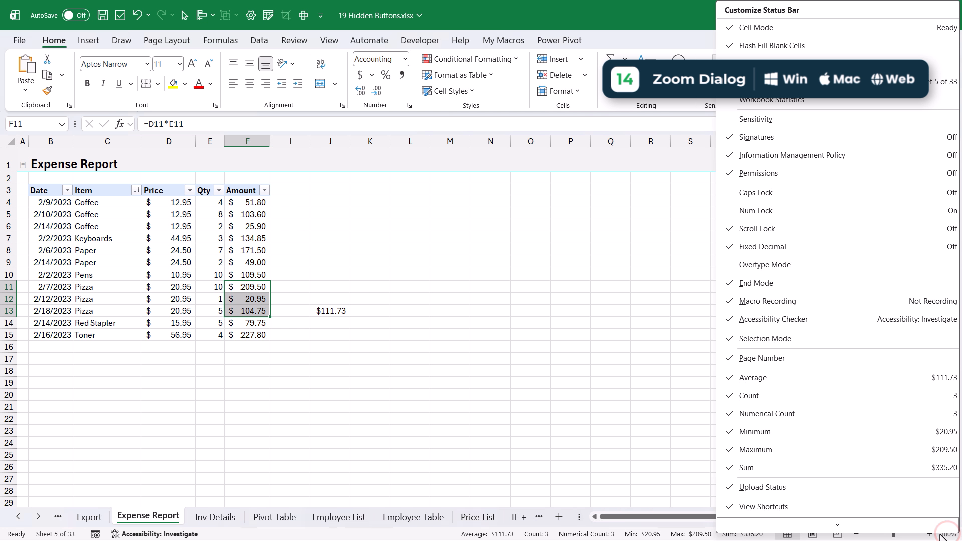
scroll(880, 501, down, 1)
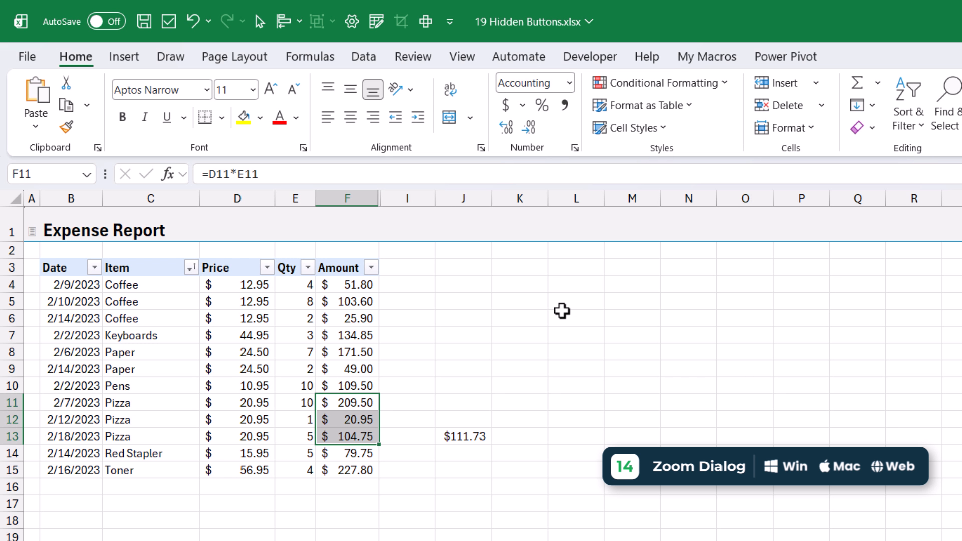
click(464, 59)
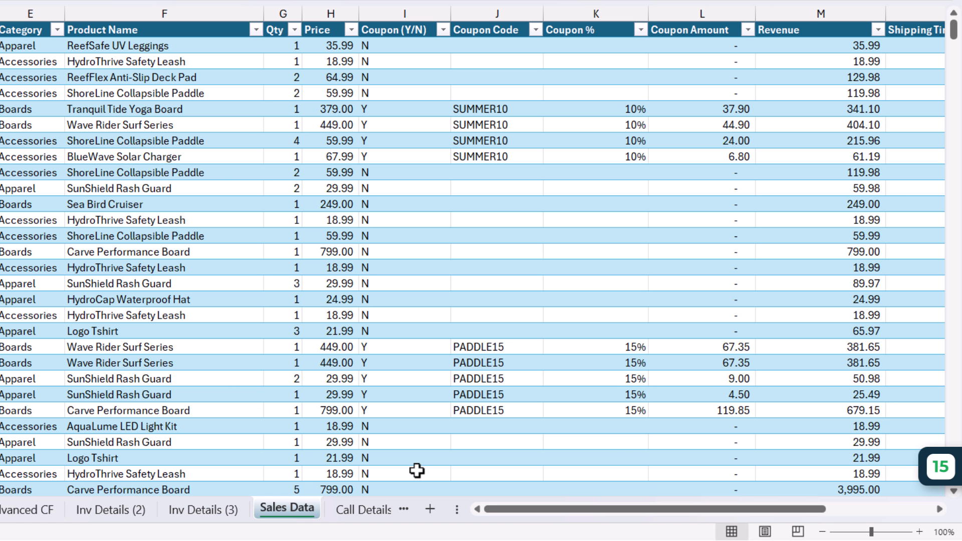
Resize the horizontal scroll bar and the Name Box on the Sales Data sheet, restoring each to its default size
drag(456, 511, 54, 509)
drag(126, 510, 692, 508)
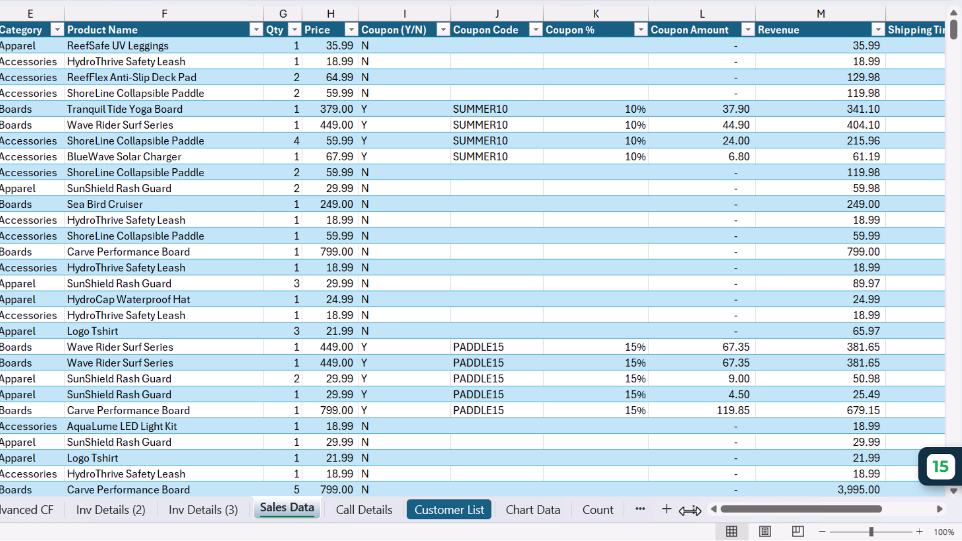
double_click(692, 511)
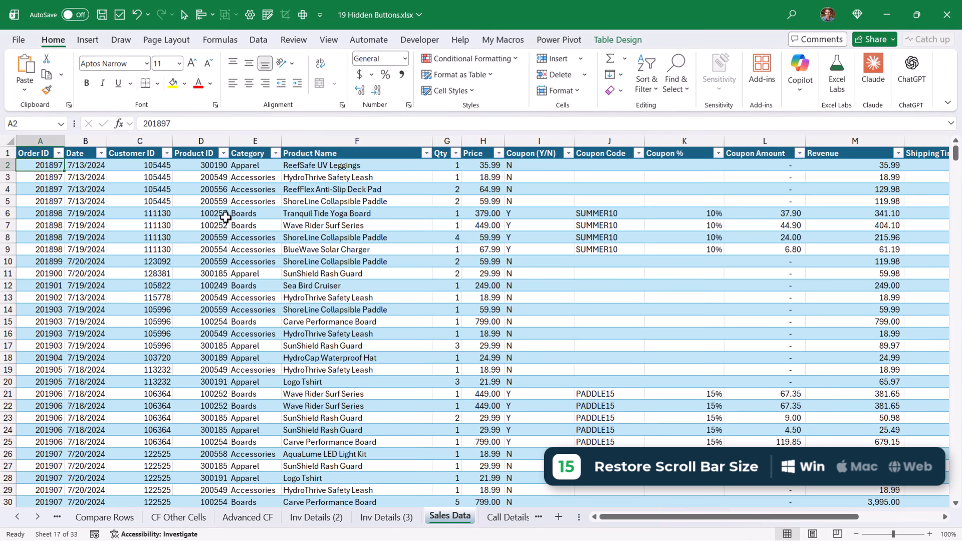
drag(76, 123, 233, 123)
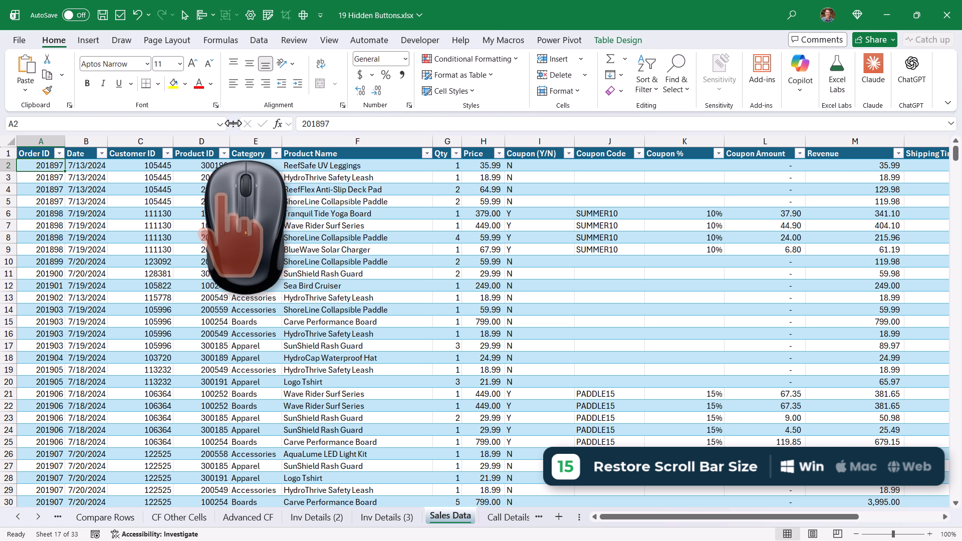
double_click(234, 122)
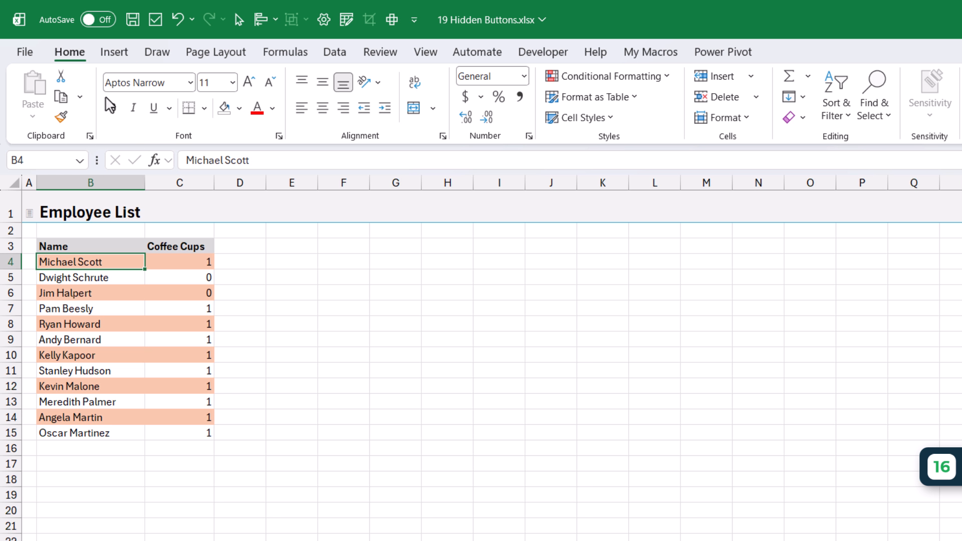
Format the employee list in B3:C15 as a table with the blue Medium style, and undo the conversion
click(570, 100)
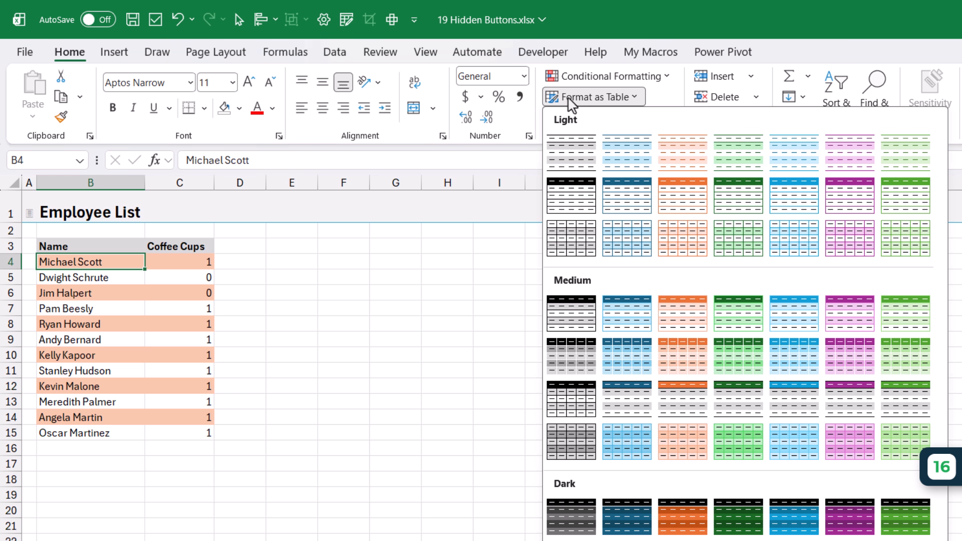
click(623, 317)
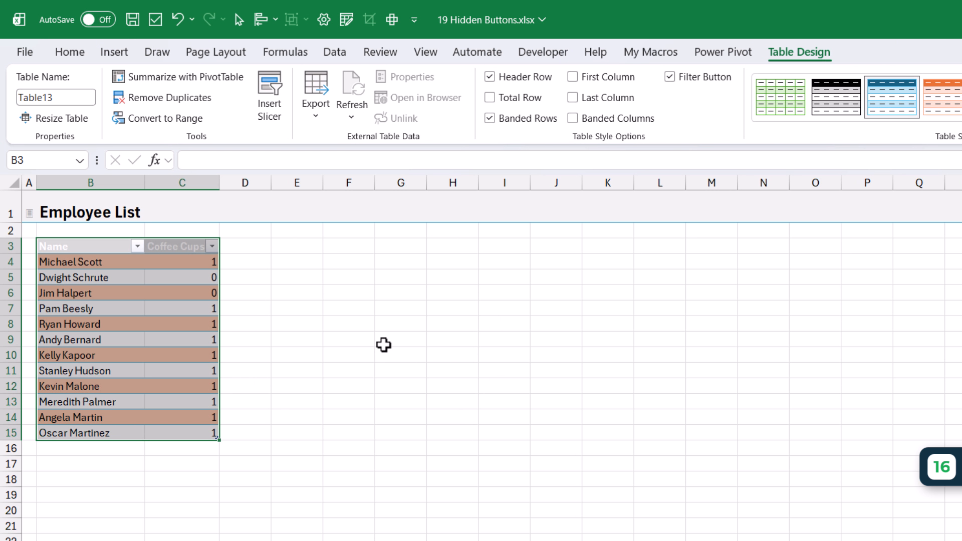
click(185, 355)
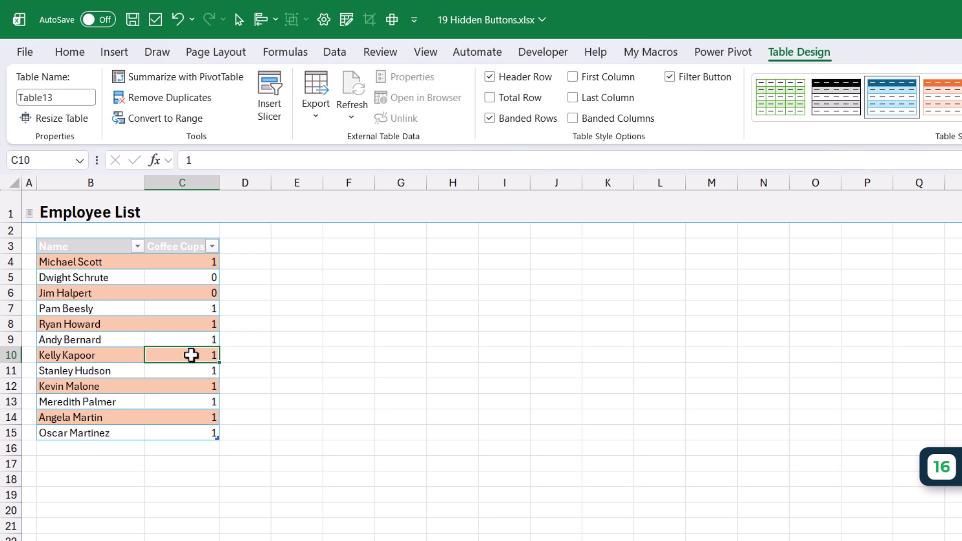
key(ctrl+z)
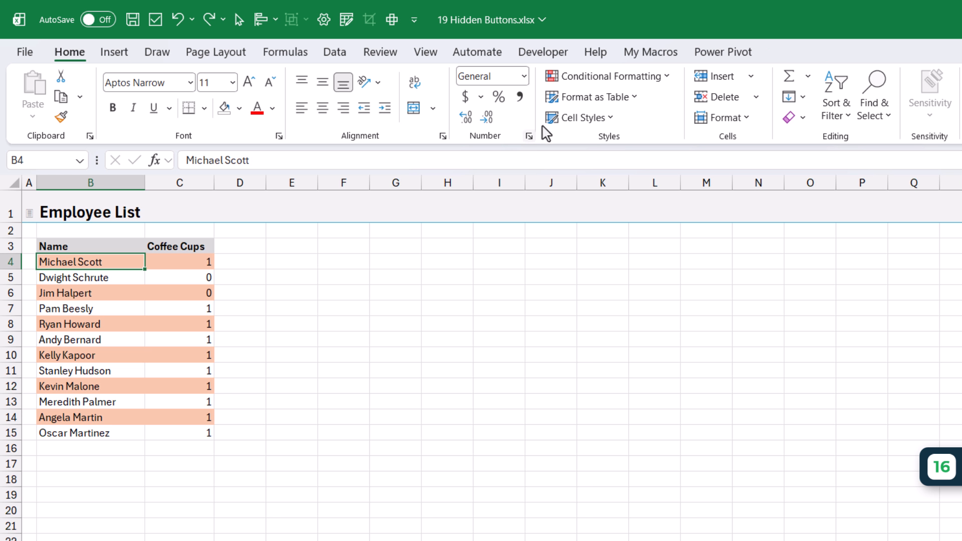
Convert the employee list in B3:C15 to a table with headers, applying the blue Medium style and clearing the existing formatting
click(576, 100)
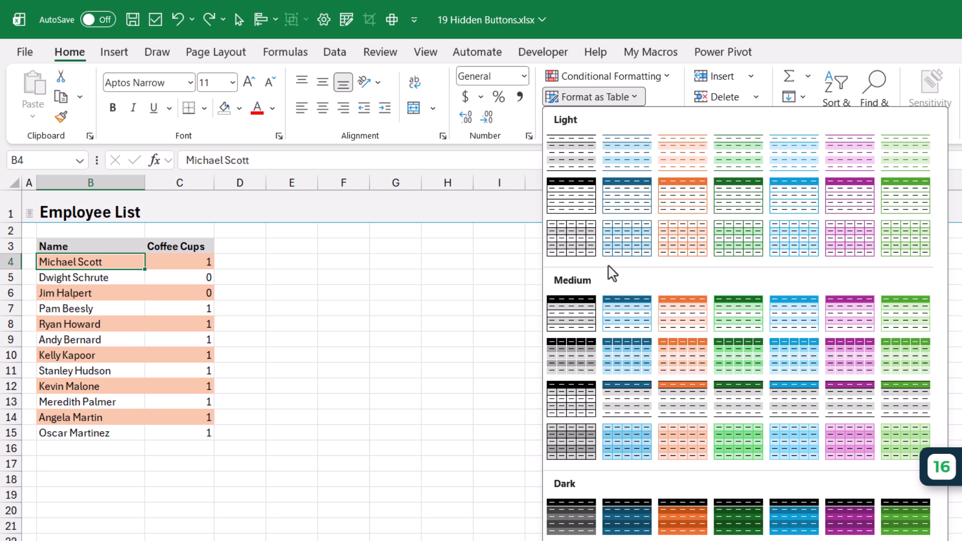
right_click(618, 329)
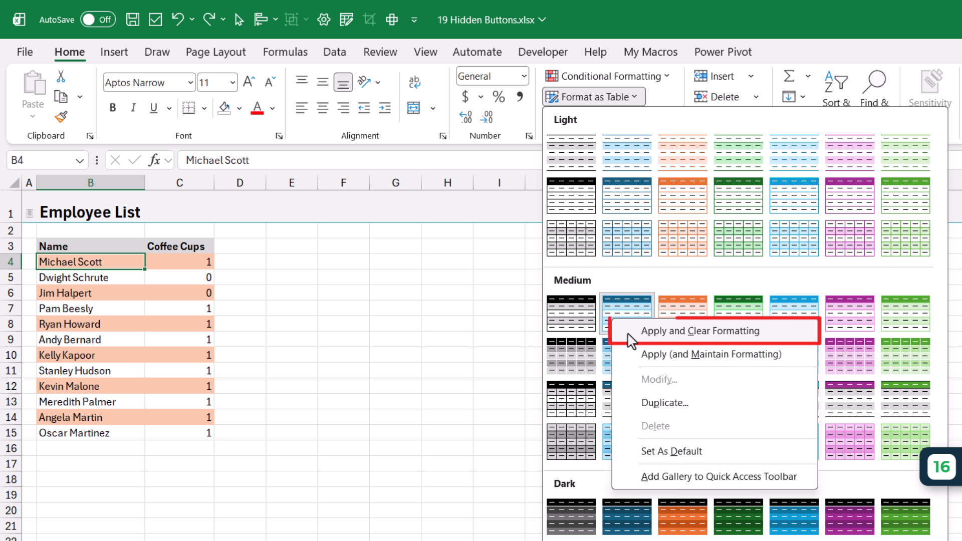
click(628, 334)
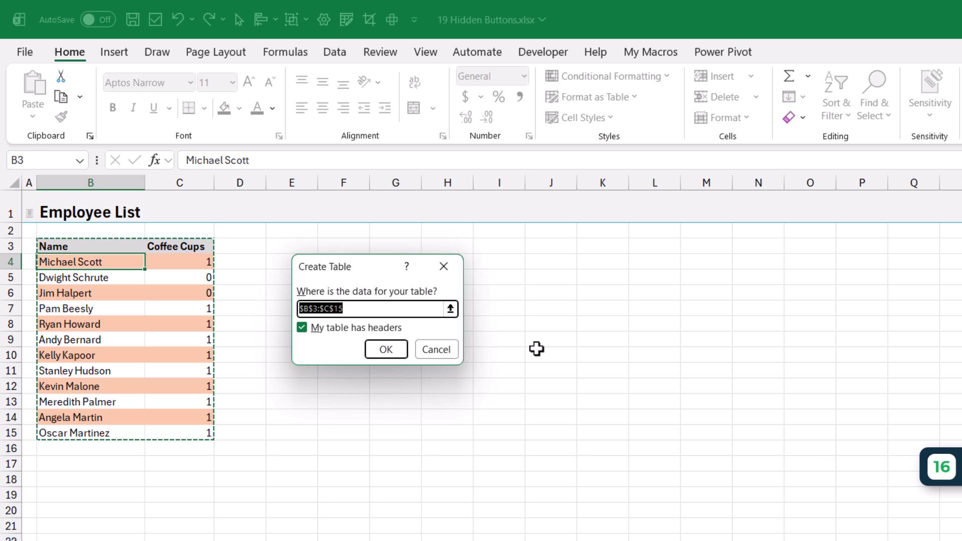
click(385, 351)
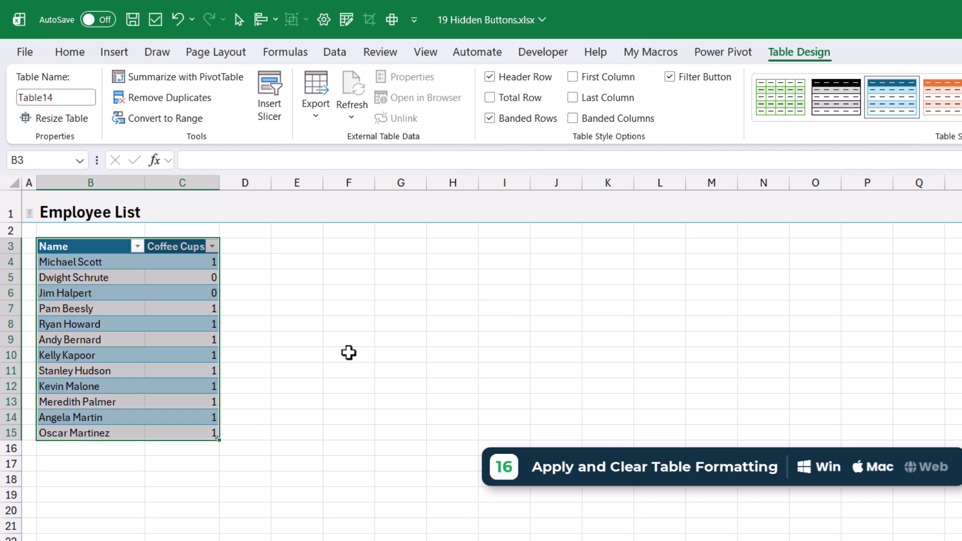
Enter =FILTER(Table1[Name],Table1[Coffee Cups]=0) in F4 of the Employee Table sheet, under Didn't Attend the Party
click(182, 324)
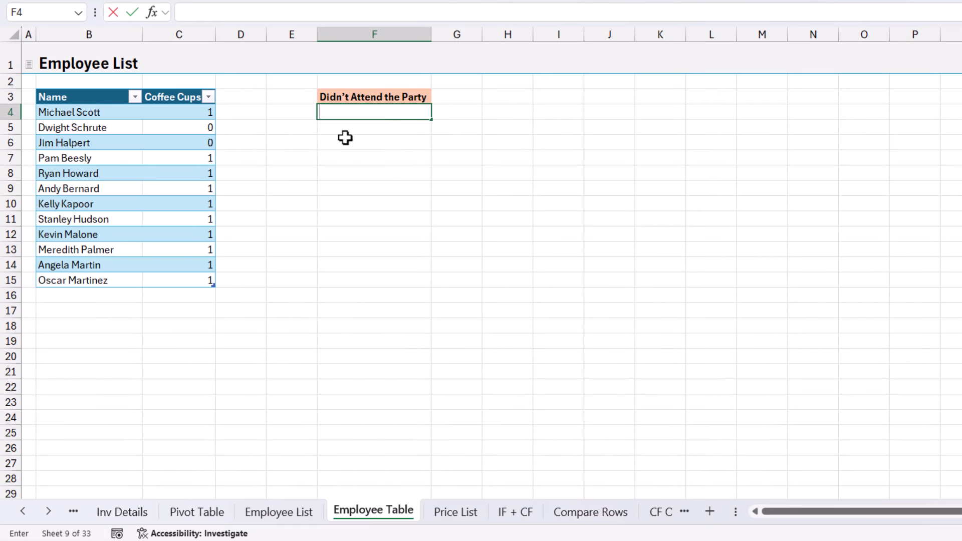
text(=fil)
key(Tab)
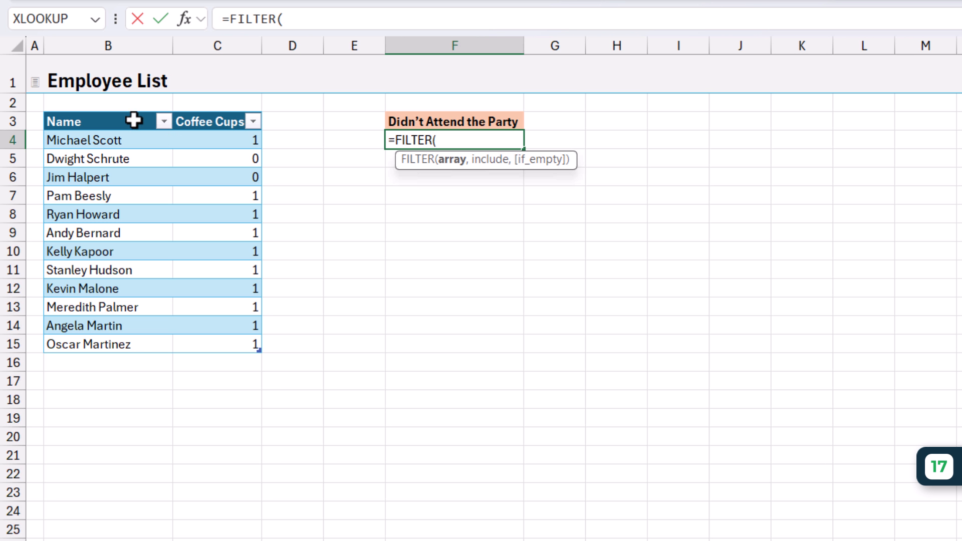
click(115, 111)
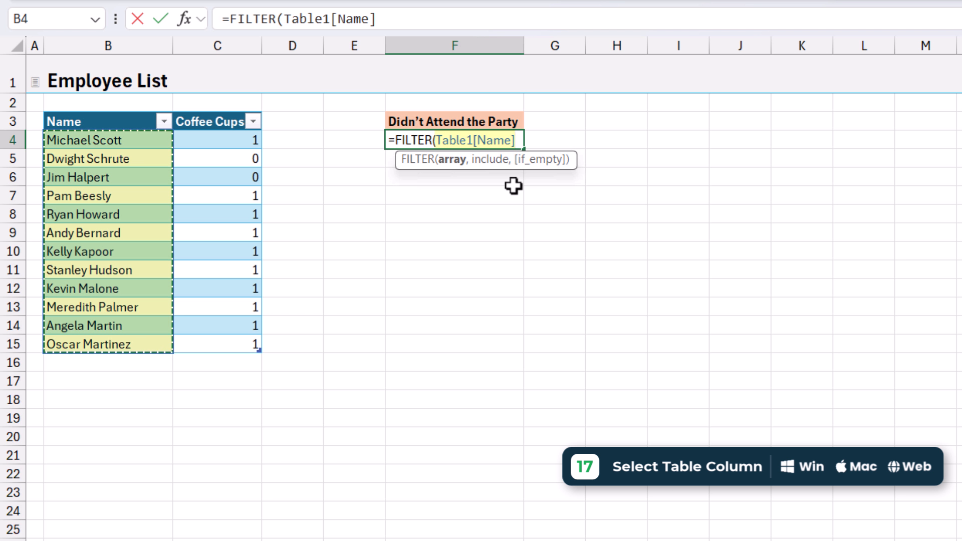
text(,)
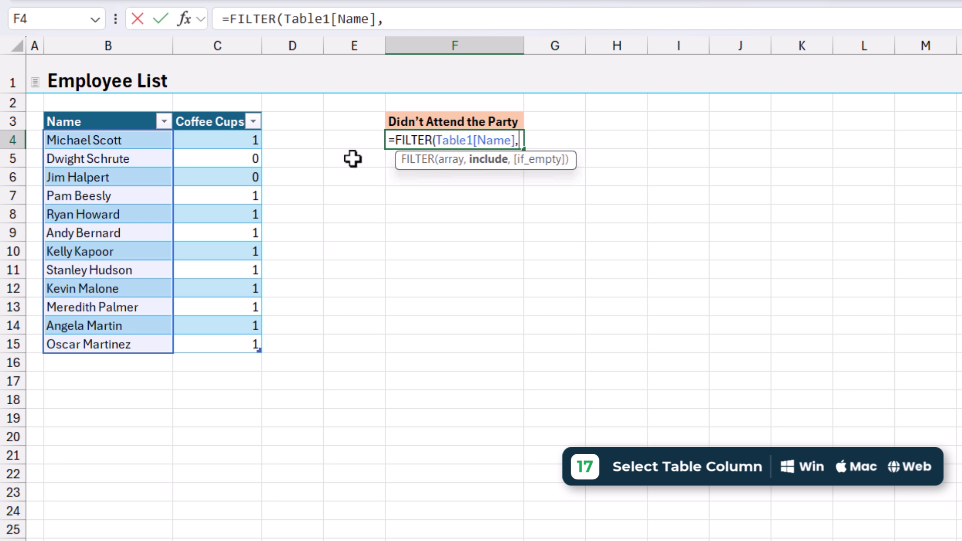
click(211, 108)
text(=0)
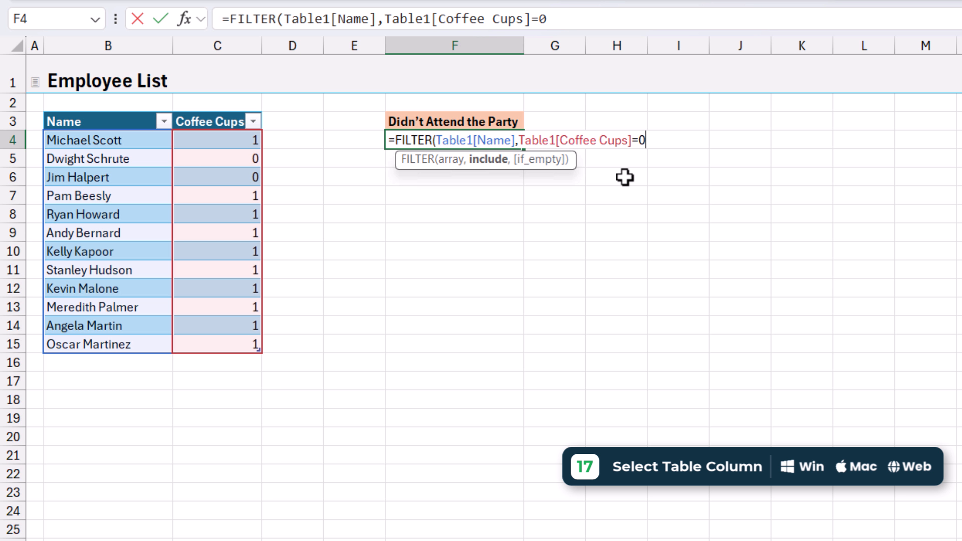
key(Return)
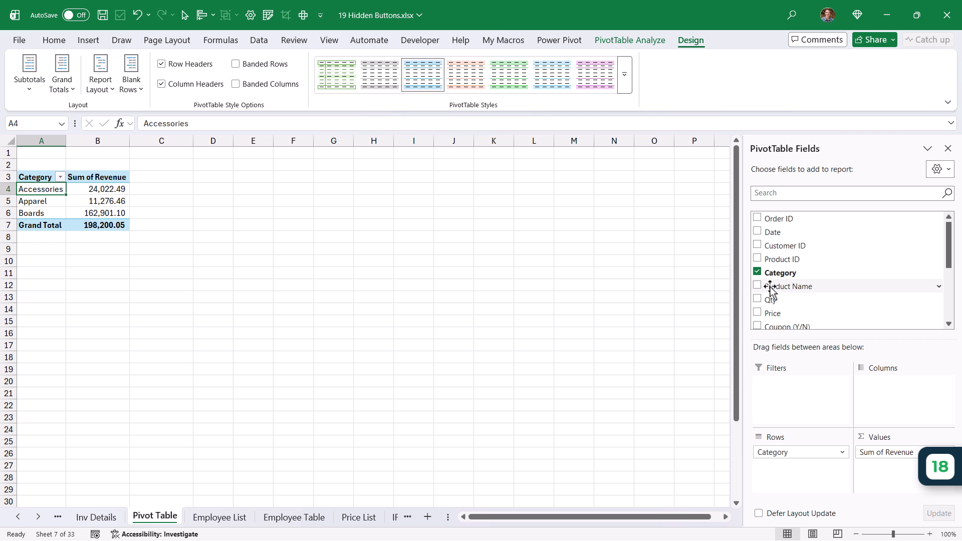
Add Product Name below Category in the PivotTable rows, and toggle the Accessories group between collapsed and expanded, leaving it collapsed
drag(789, 286, 775, 466)
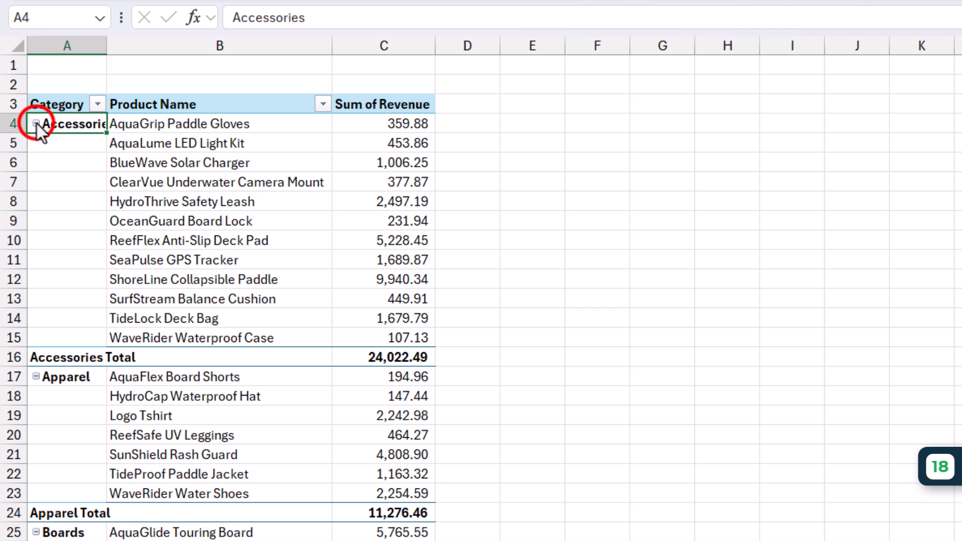
click(36, 124)
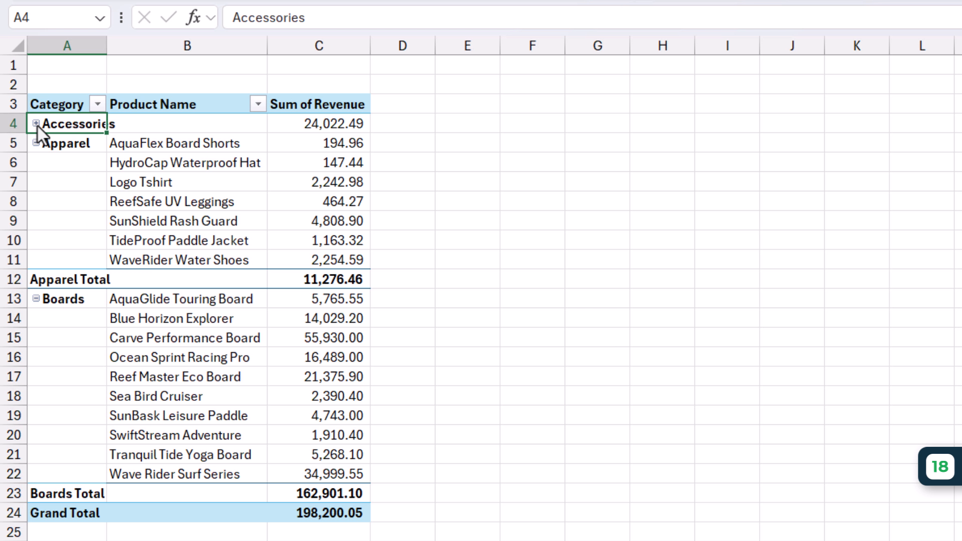
double_click(71, 122)
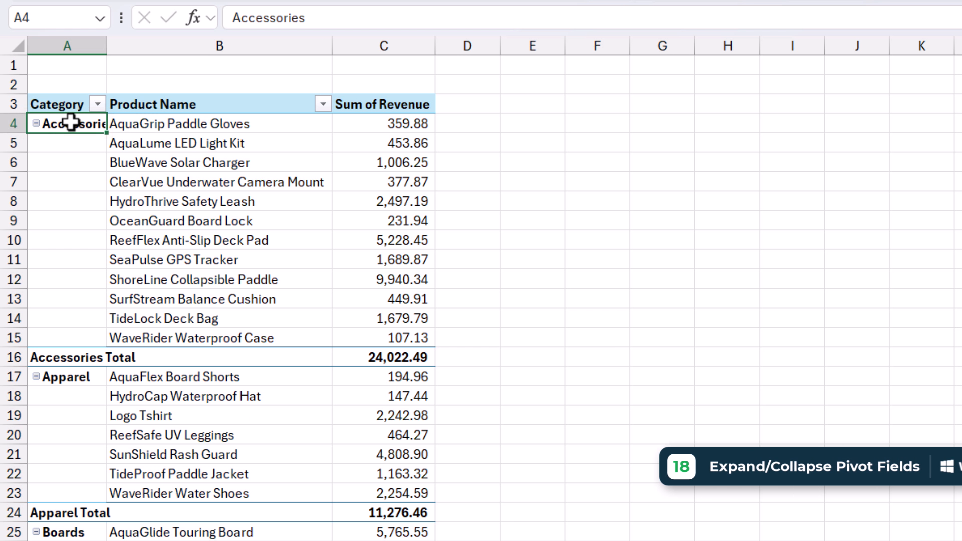
double_click(71, 122)
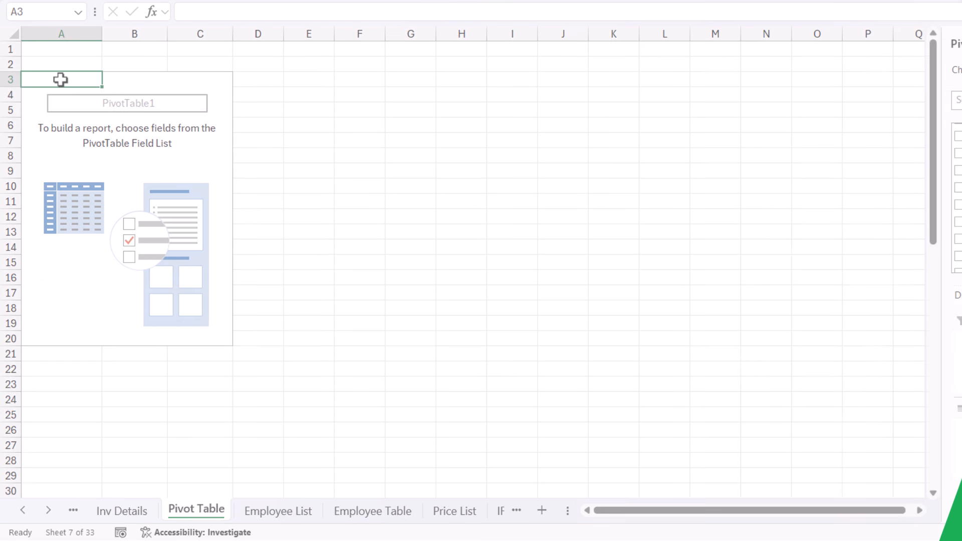
Enable the Classic PivotTable layout in the display options of the empty PivotTable at A3
right_click(61, 80)
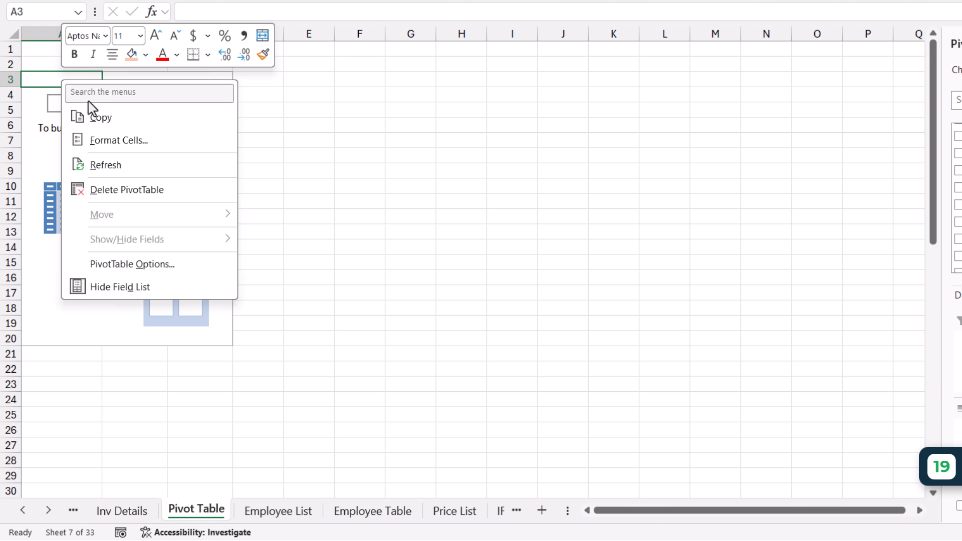
click(115, 264)
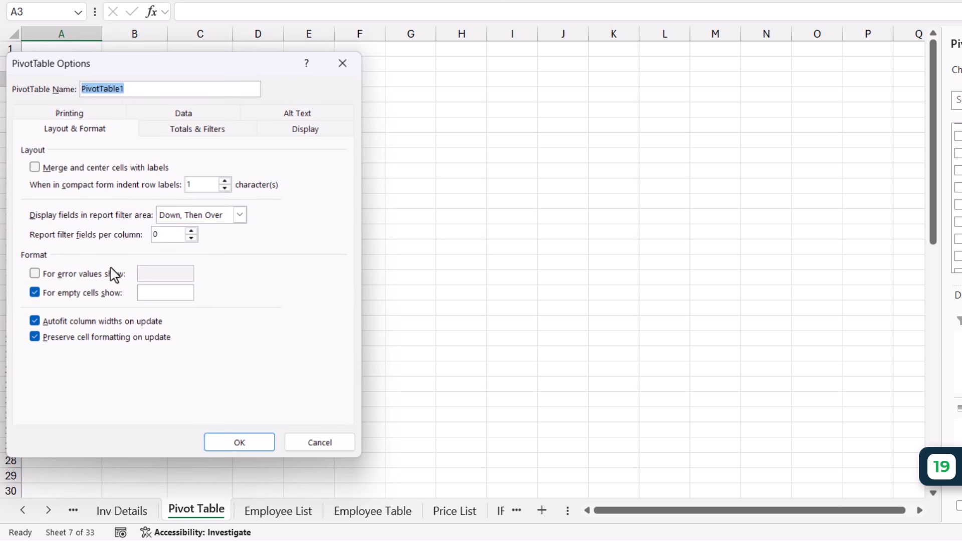
click(296, 128)
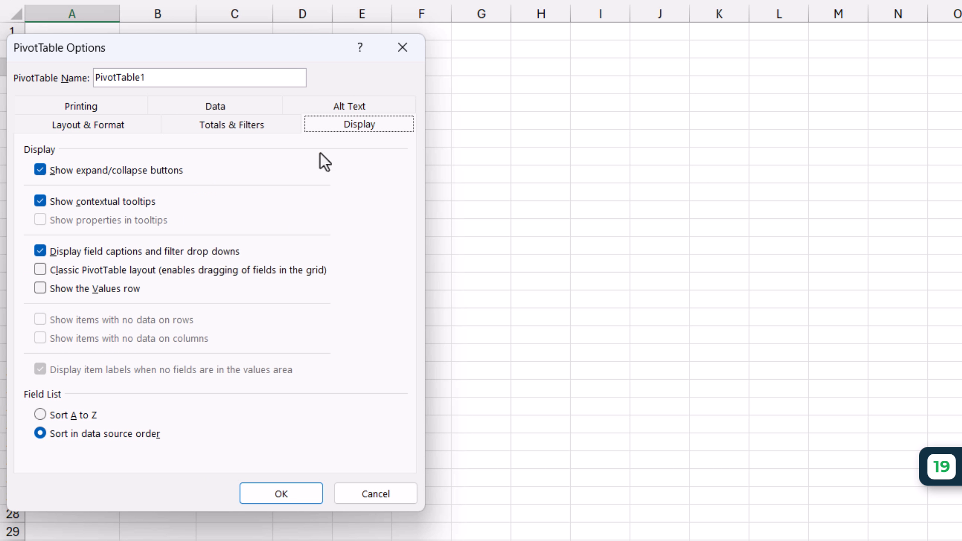
click(39, 271)
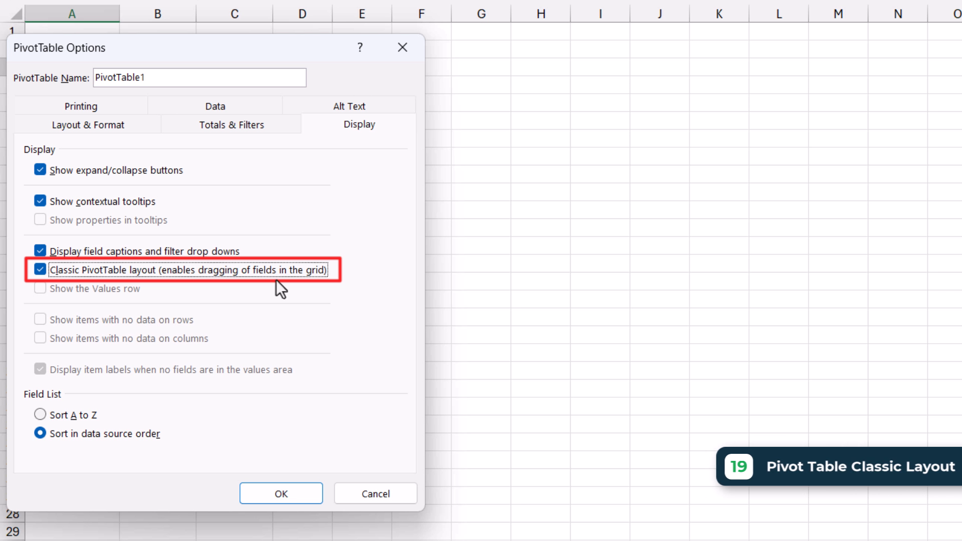
click(293, 494)
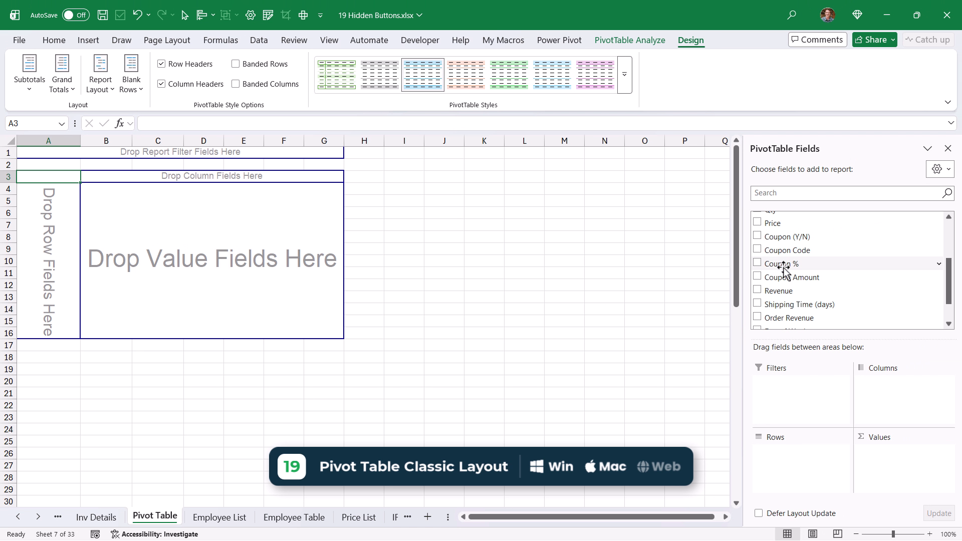
Place Category in the row area and Revenue in the value area directly on the classic PivotTable grid
scroll(784, 271, up, 3)
drag(779, 276, 49, 224)
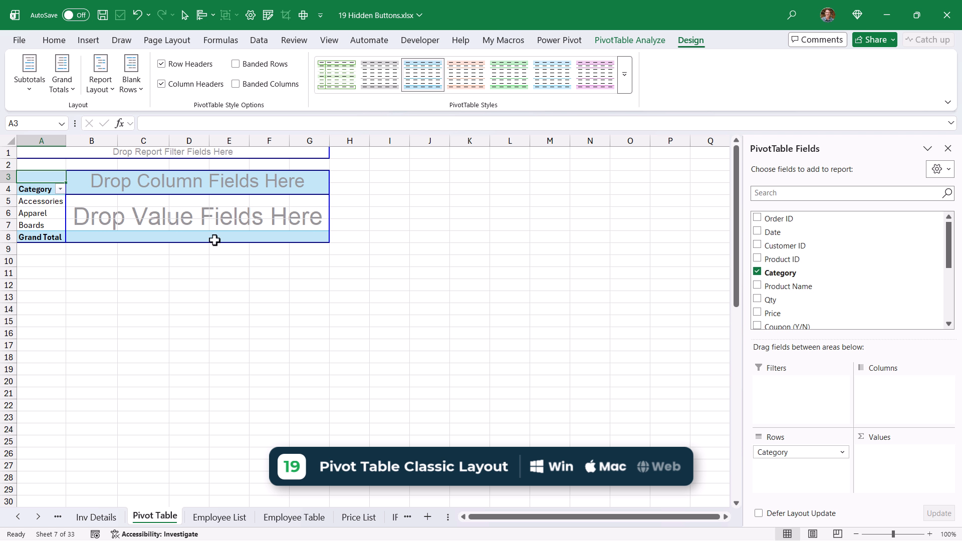
scroll(830, 305, down, 2)
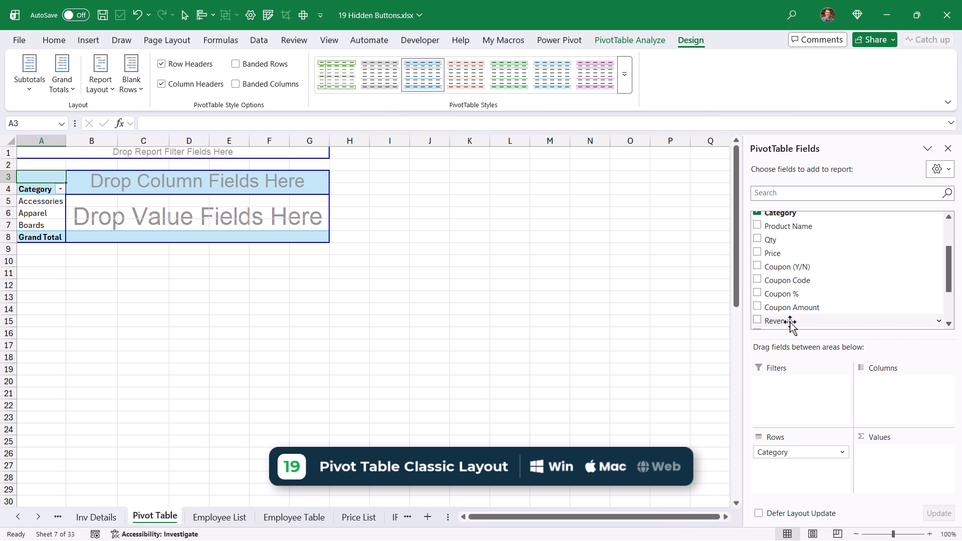
drag(788, 321, 239, 211)
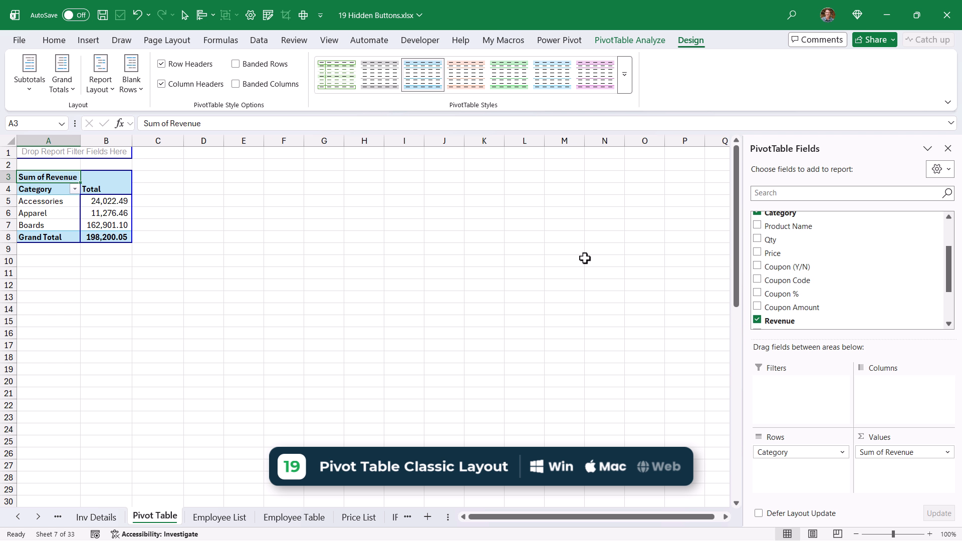
Arrange Product Name in rows with Category across the columns, and return Category to the rows above Product Name
drag(775, 226, 198, 181)
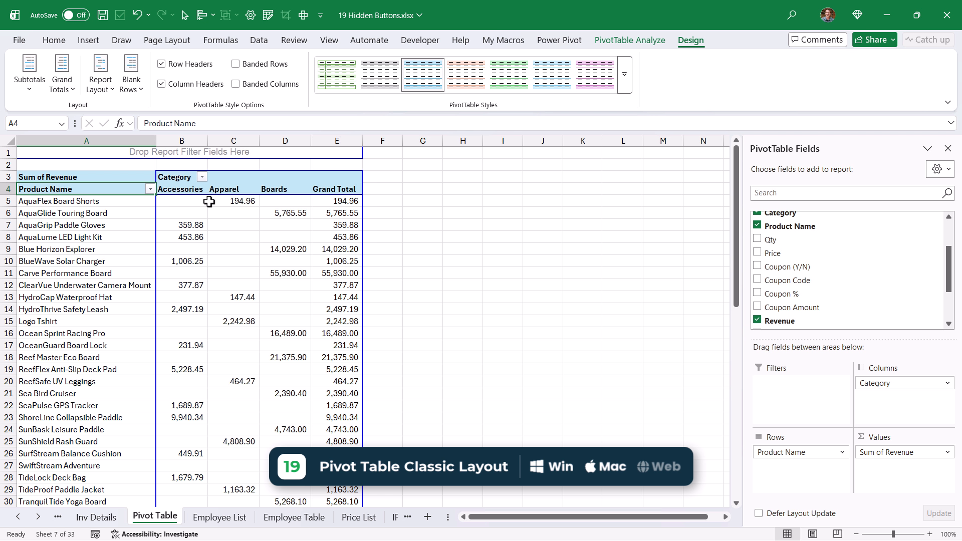
drag(883, 382, 796, 449)
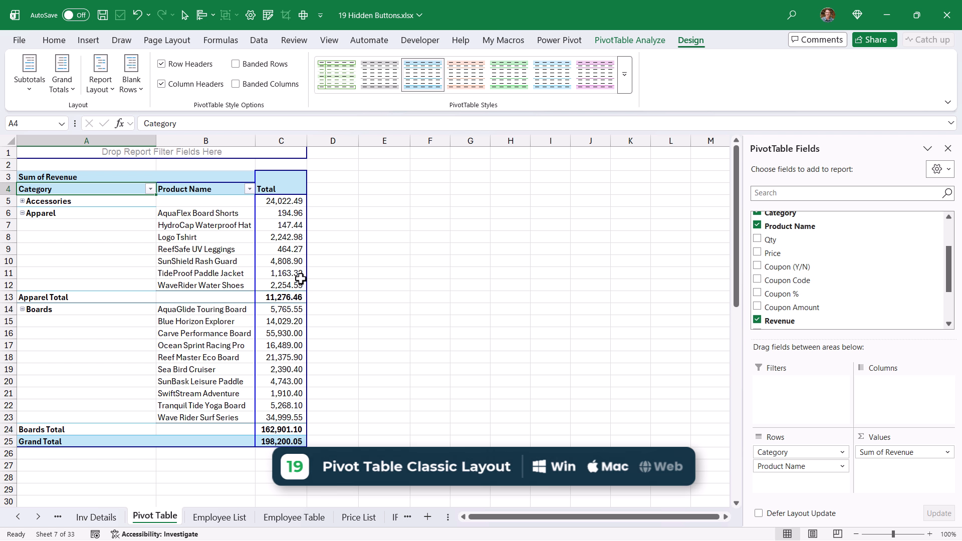